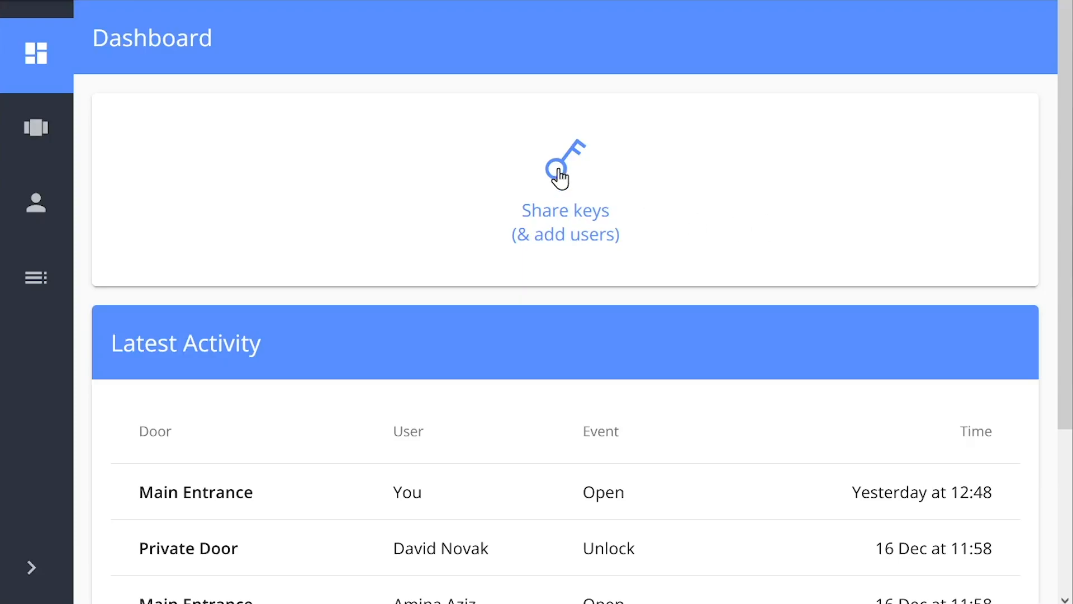
Step: Start sharing keys and choose an existing user as the keyholder
left_click(559, 173)
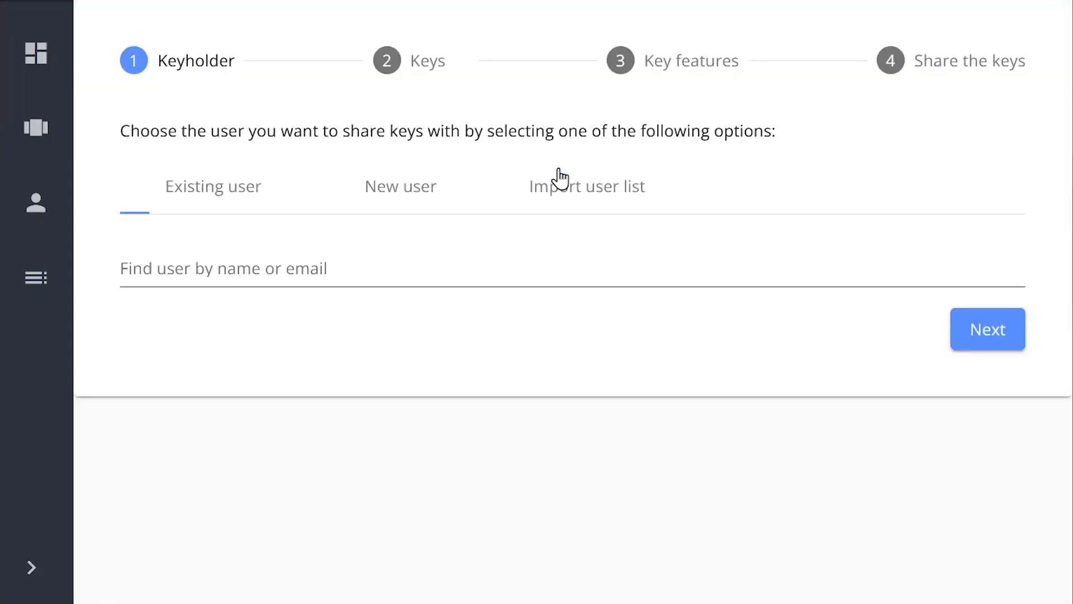
left_click(282, 266)
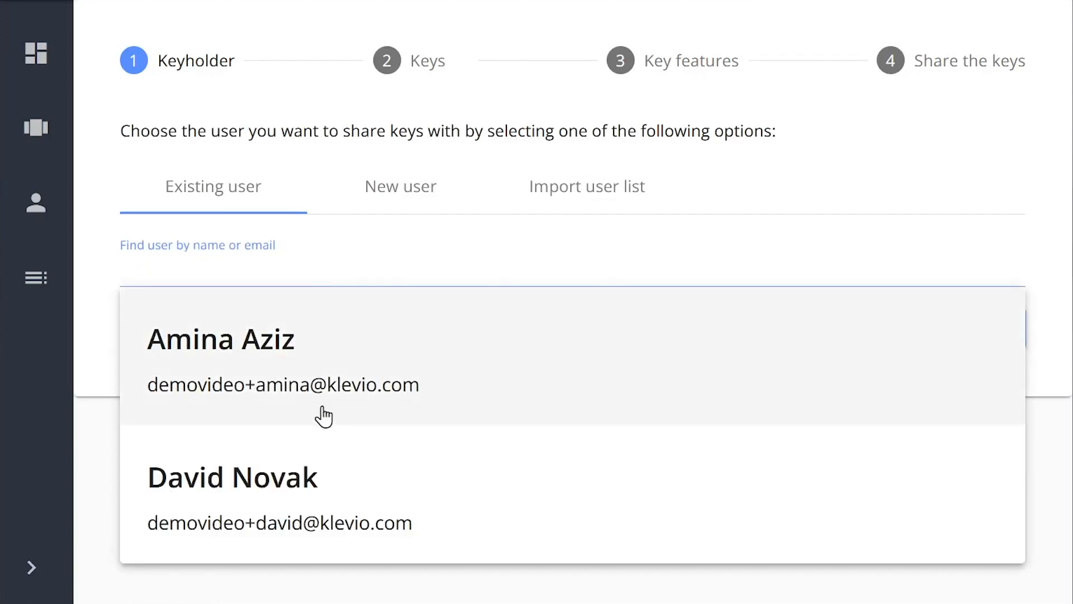
left_click(356, 462)
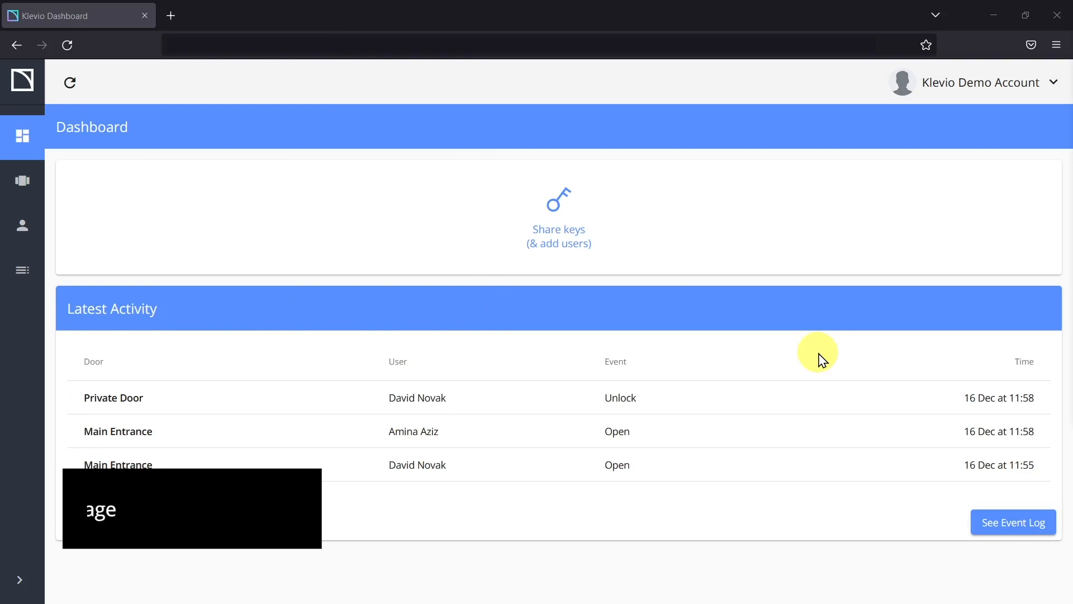
Step: Expand the navigation sidebar to show section names, collapse it, then open and close the account options
left_click(20, 579)
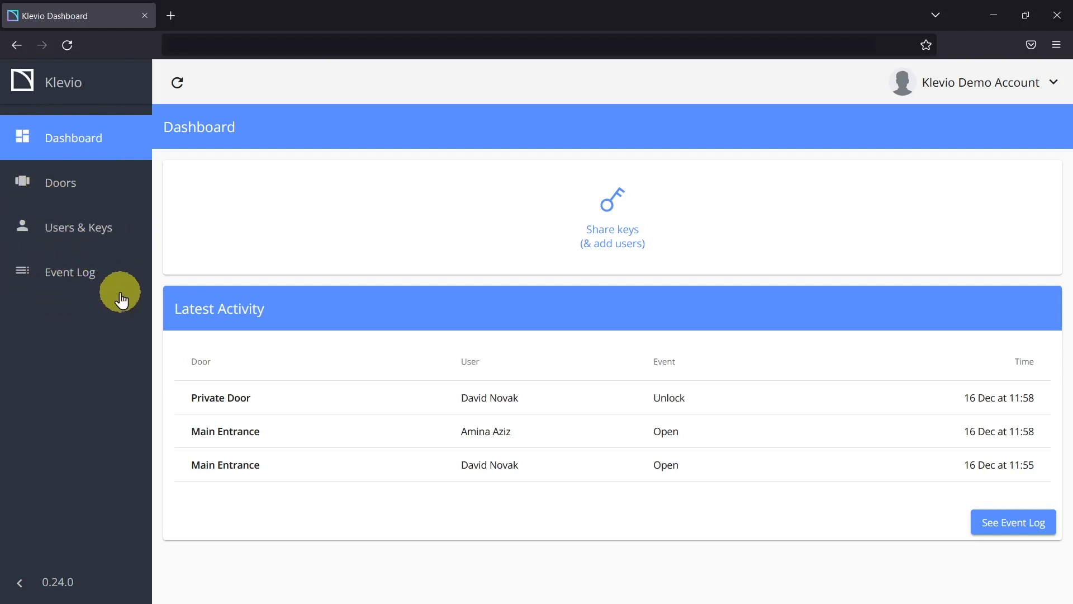
left_click(49, 583)
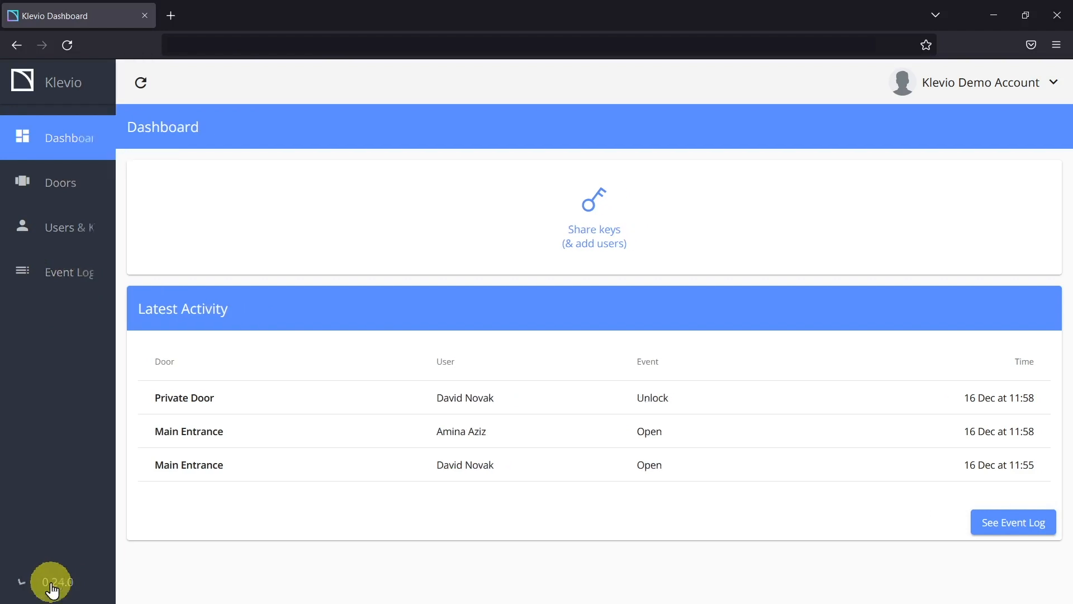
left_click(1008, 86)
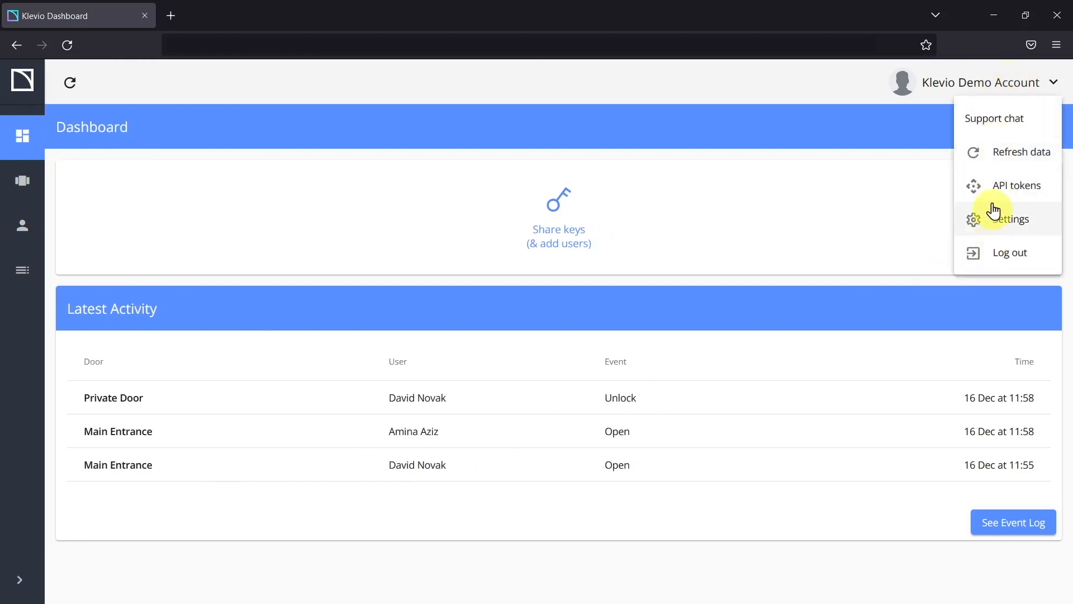
left_click(991, 89)
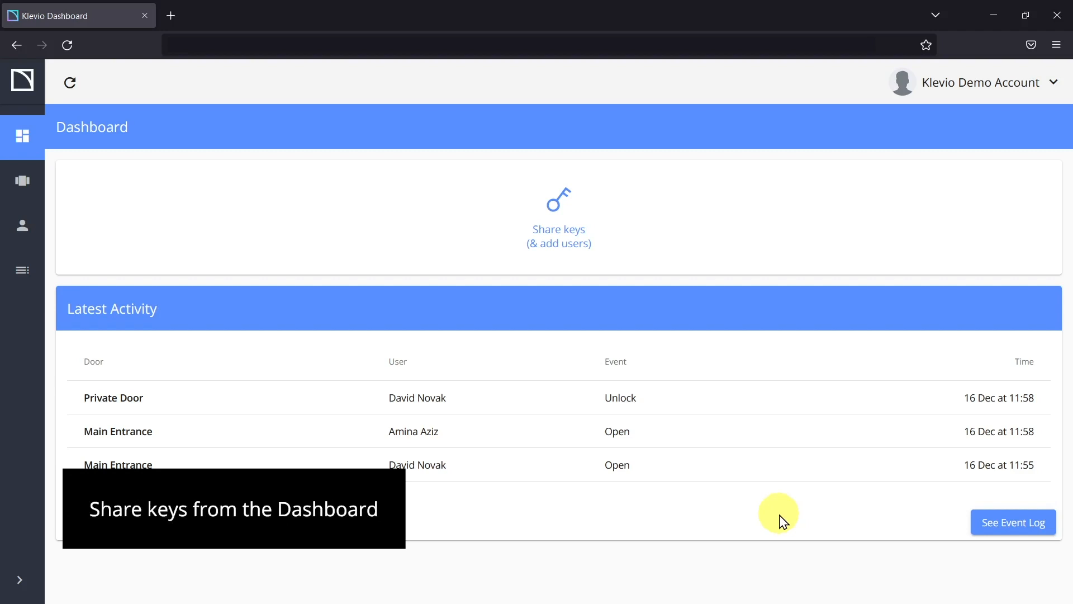
Step: Restart key sharing, search existing users by name, then switch to the New user form
left_click(559, 211)
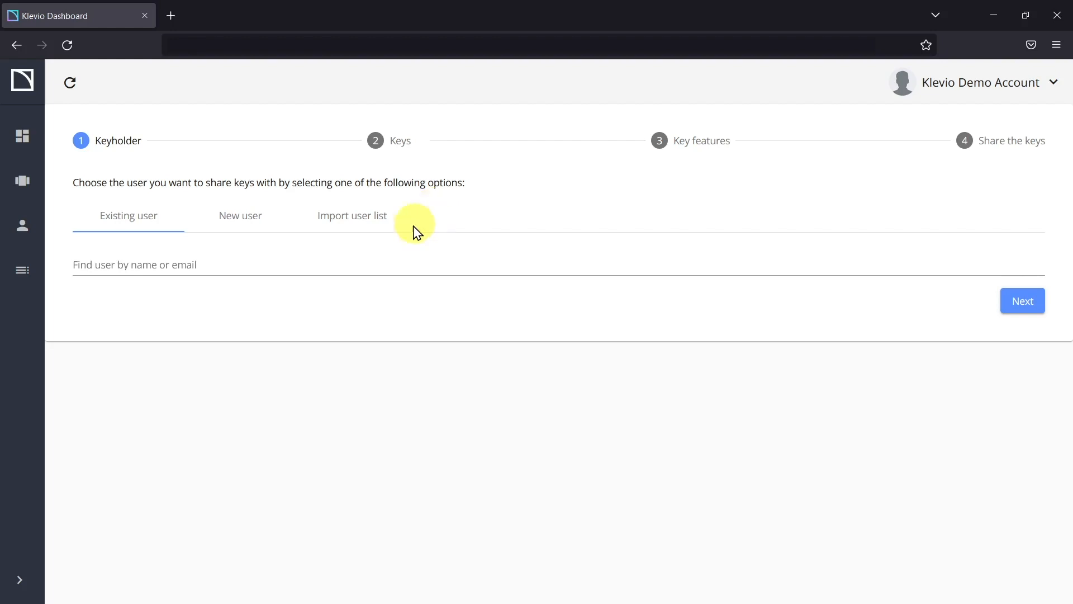
left_click(167, 265)
type("Amina")
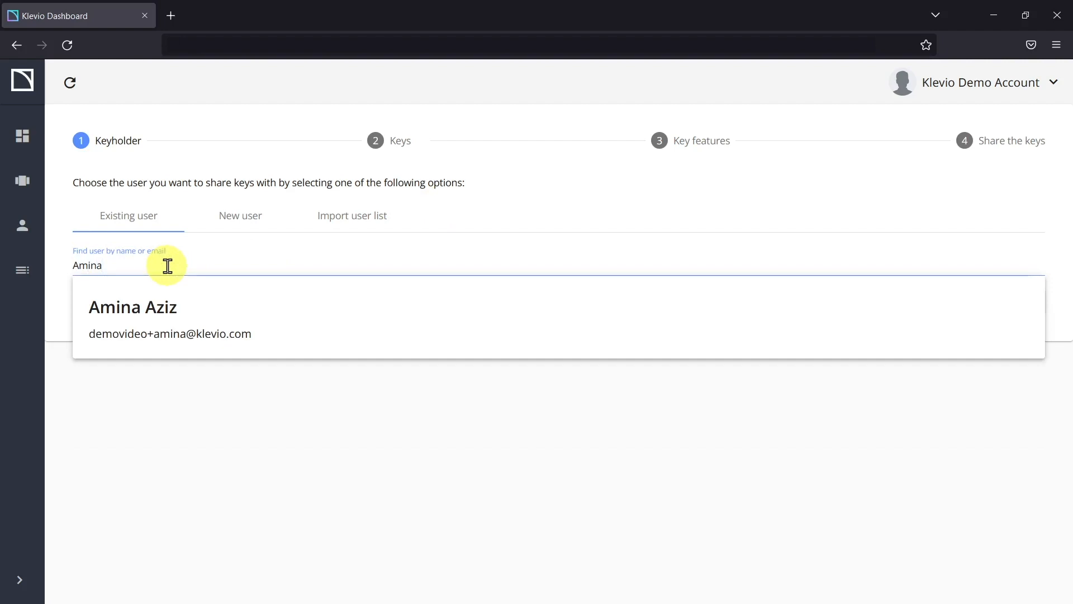
left_click(223, 219)
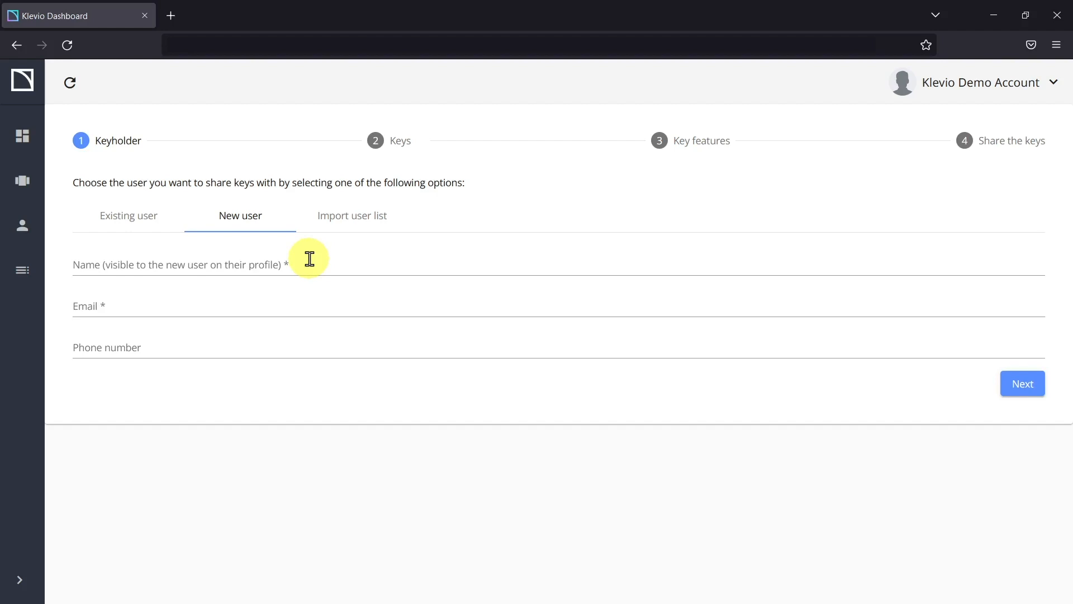
Step: After previewing Import user list, enter the new keyholder's full name and e-mail address and continue to Keys
left_click(351, 221)
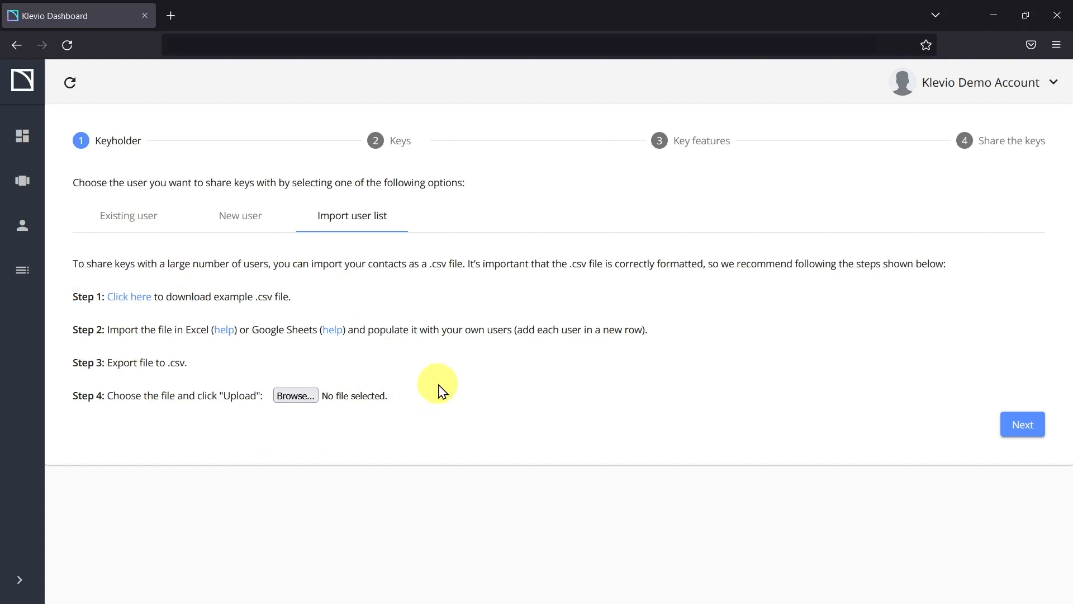
left_click(238, 215)
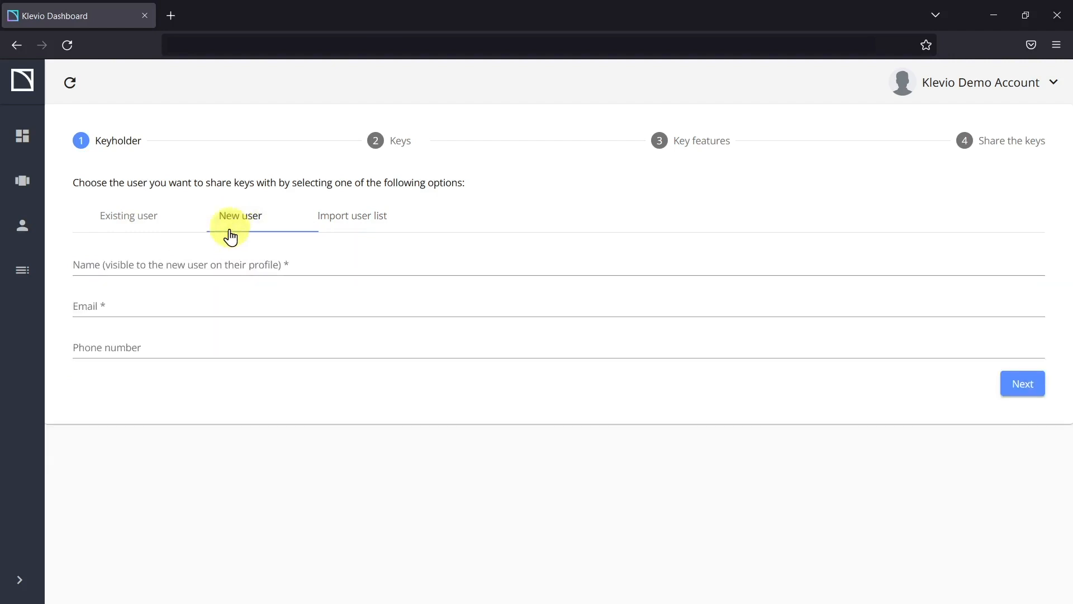
left_click(230, 264)
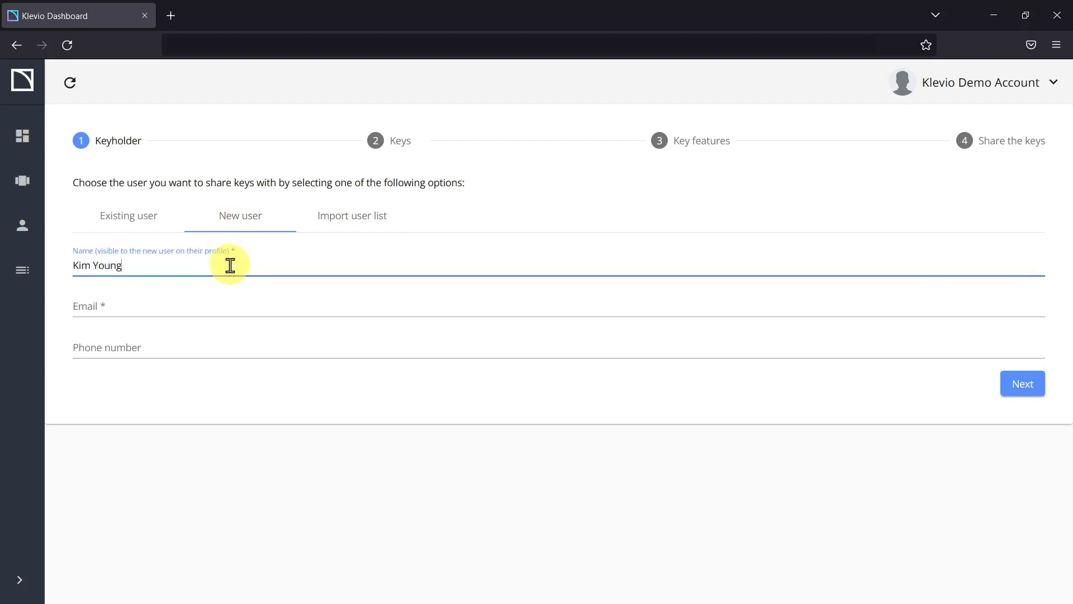
left_click(210, 304)
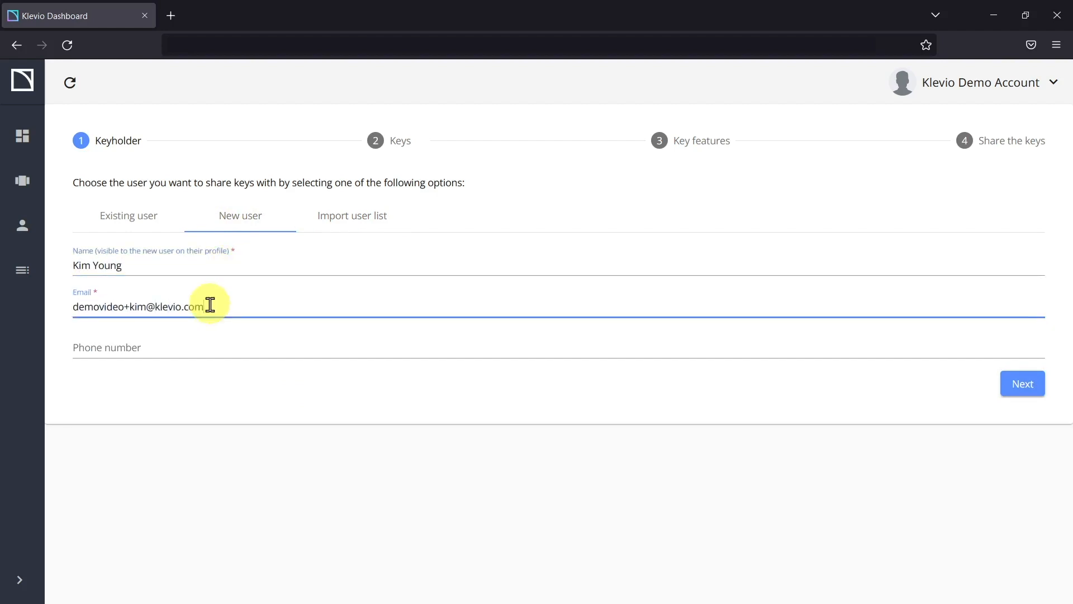
left_click(292, 388)
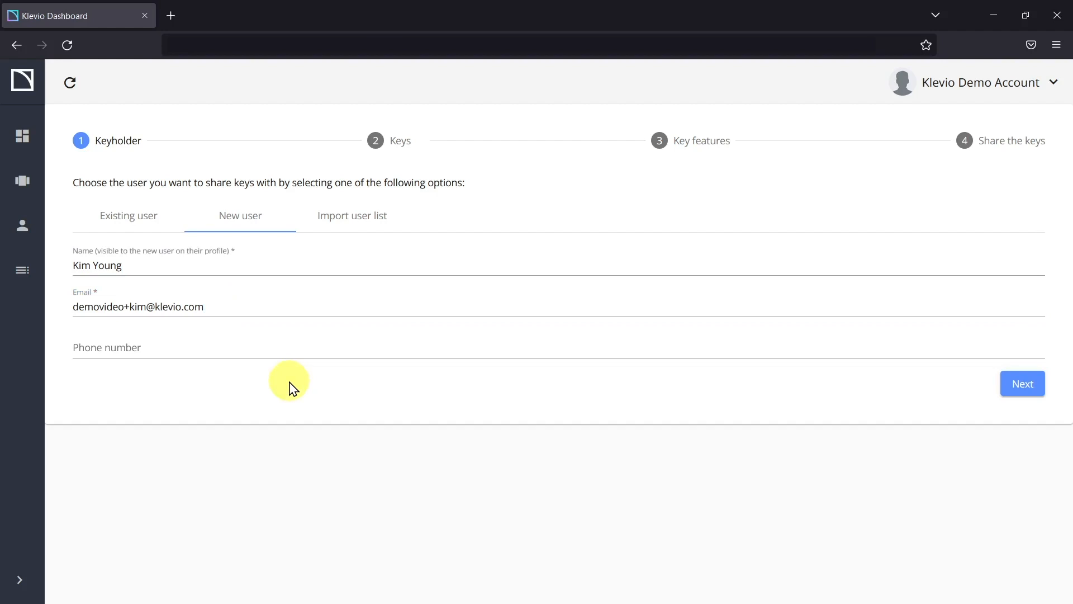
left_click(1018, 385)
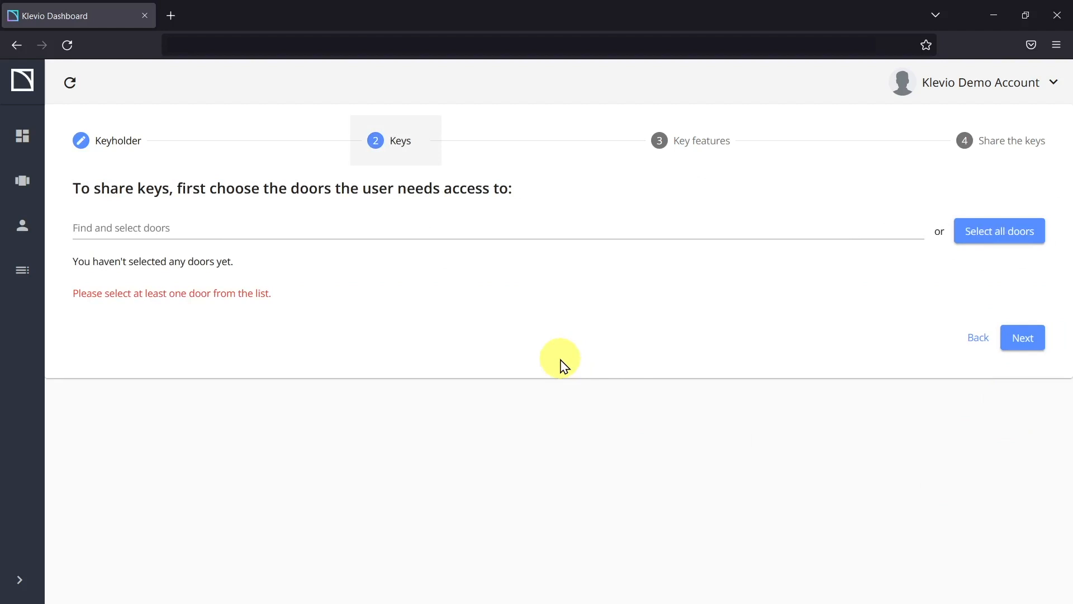
Step: Select all doors, then remove the Main Entrance, Spare Room and Private Door key cards
left_click(986, 245)
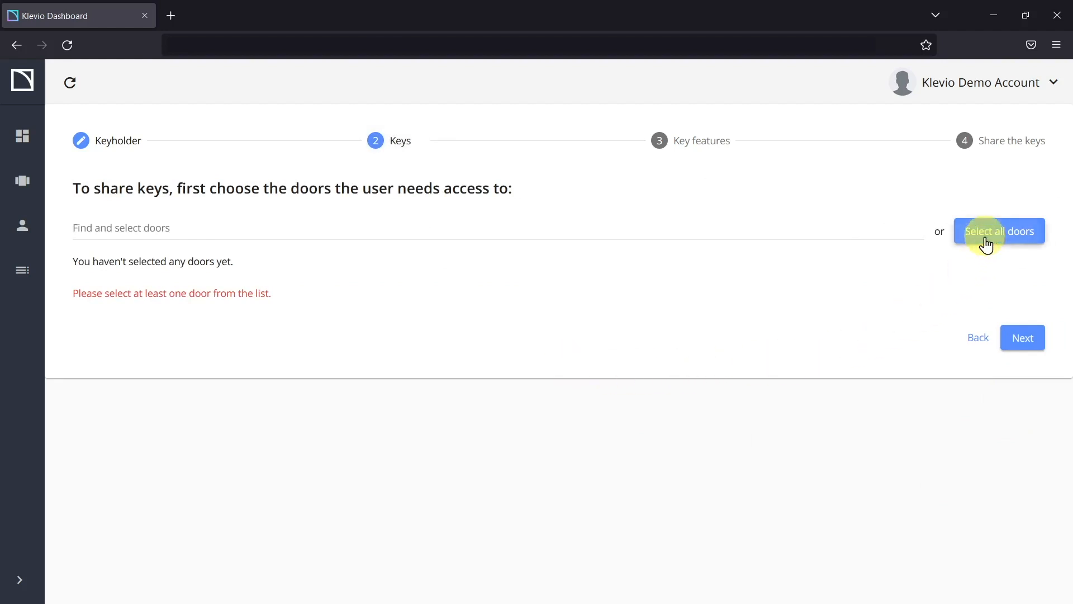
scroll(712, 296, "down", 6)
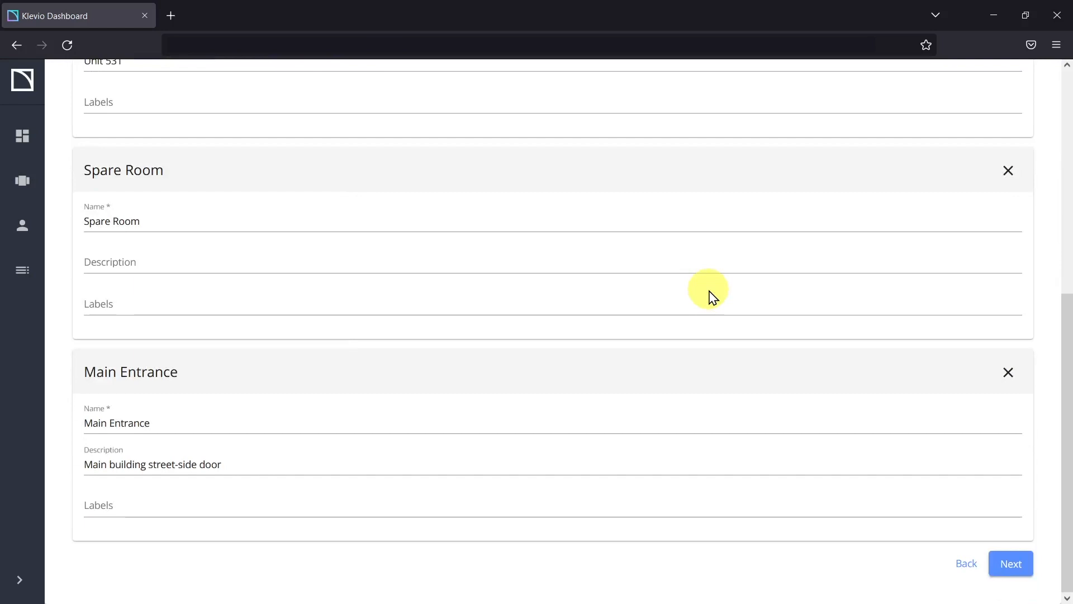
left_click(1007, 372)
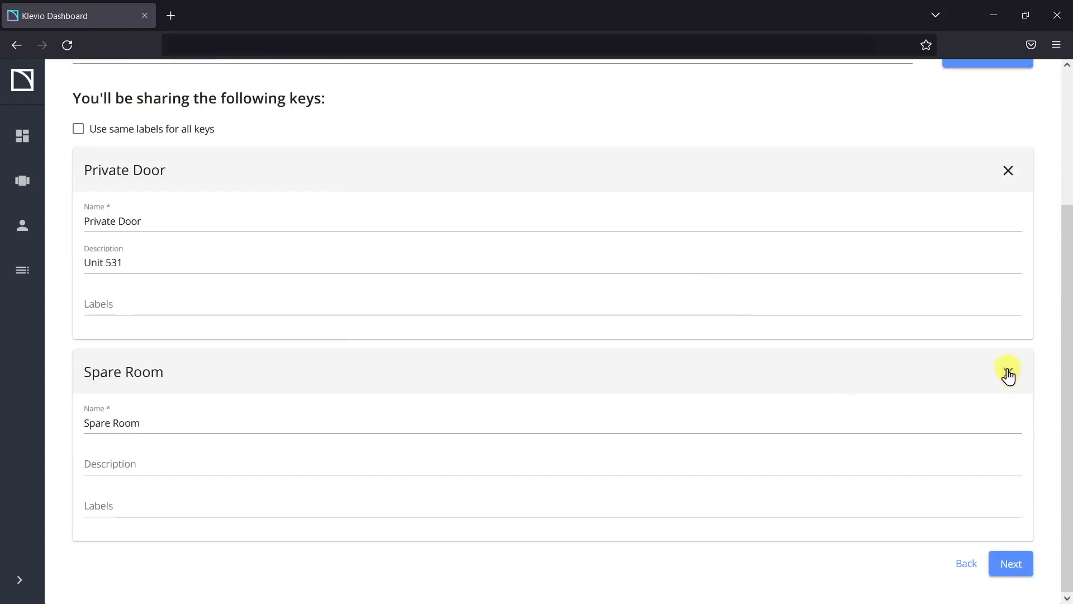
left_click(1007, 372)
left_click(1020, 347)
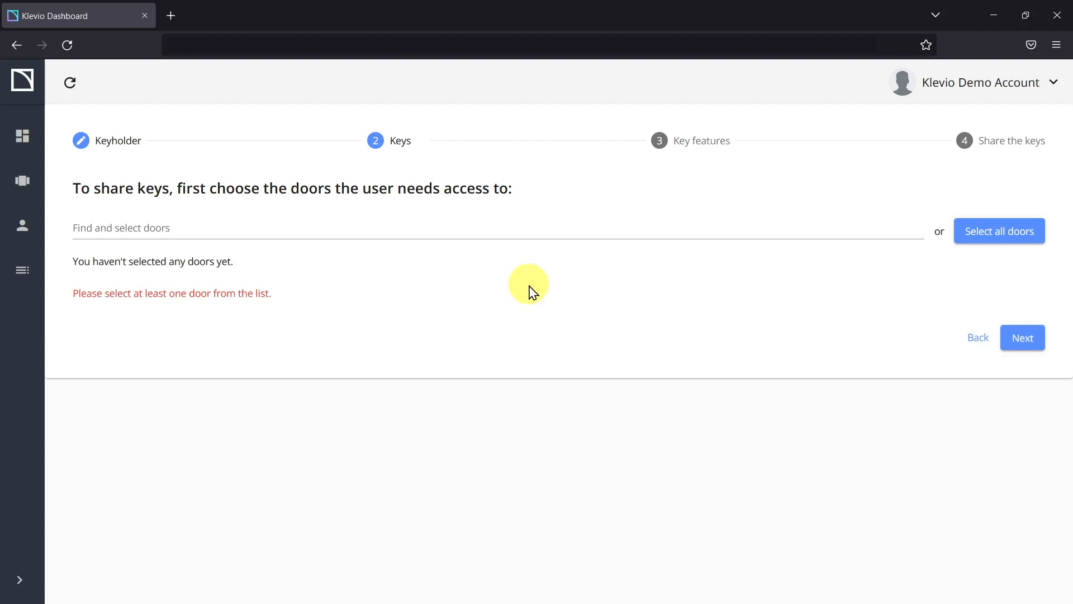
Step: Add Main Entrance and Private Door back from the door list
left_click(321, 228)
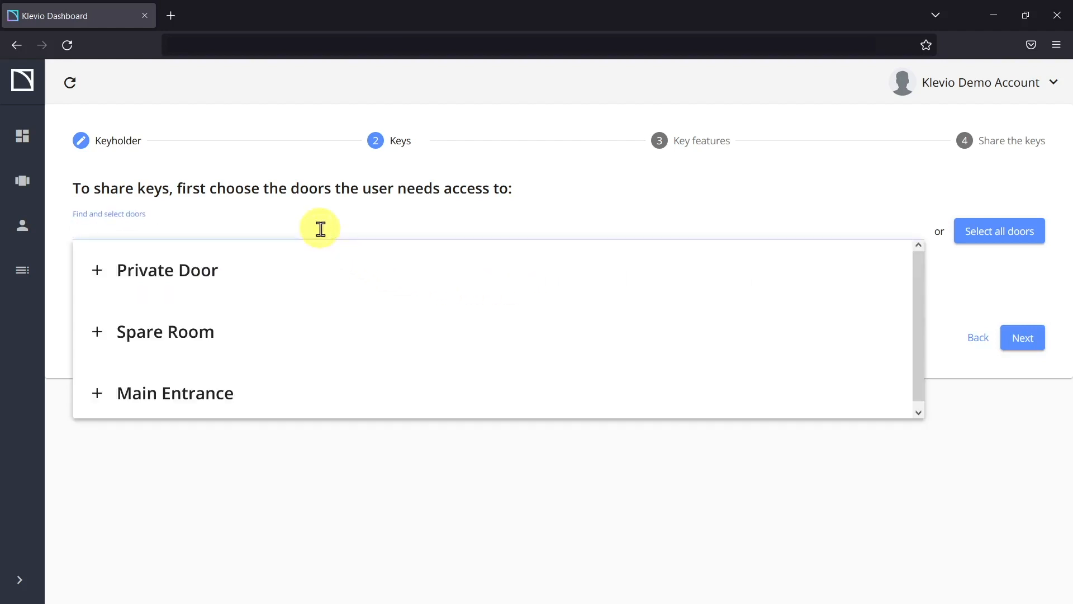
left_click(220, 392)
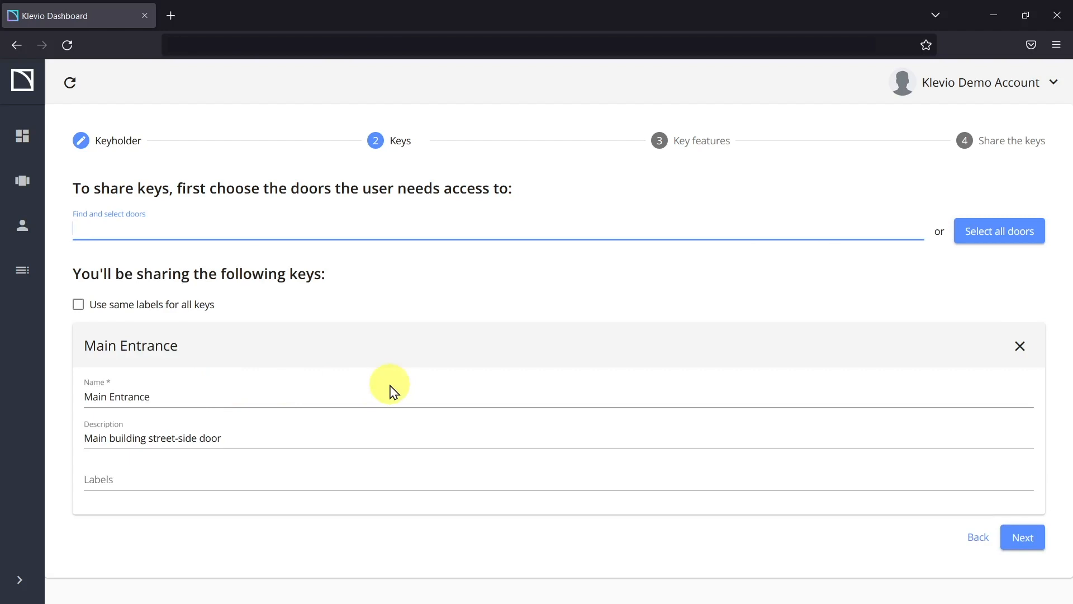
left_click(307, 228)
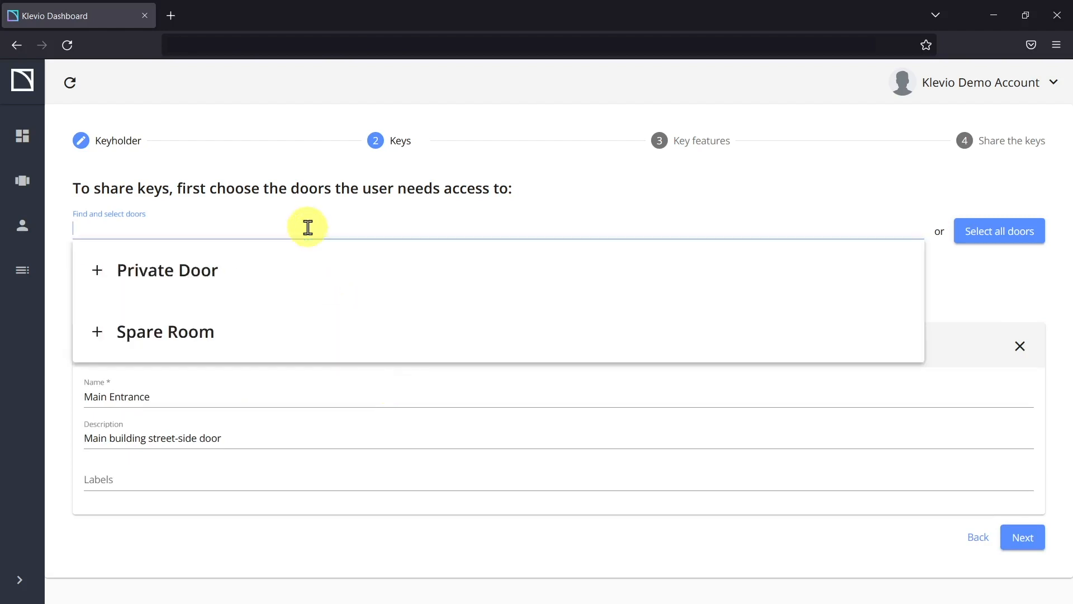
type("Private")
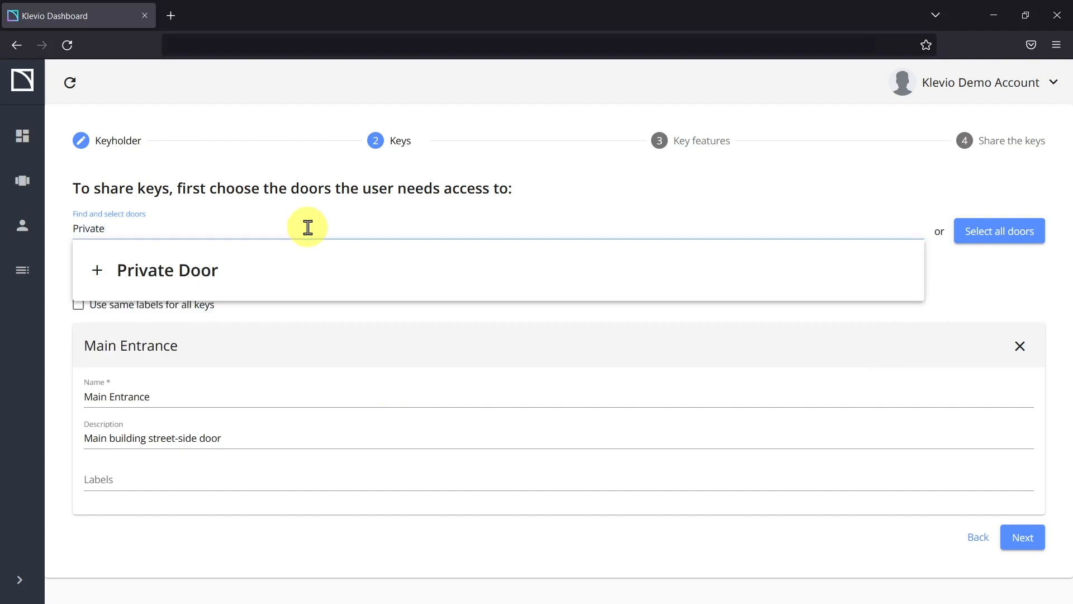
left_click(202, 270)
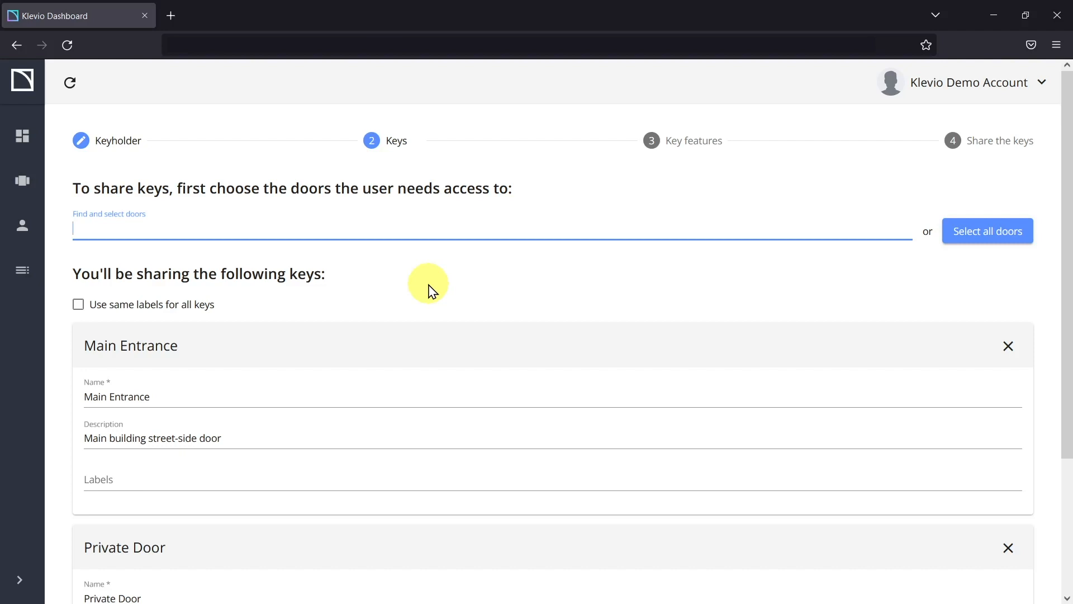
Step: Rename the Main Entrance key to 'Big Blue Door' and give Private Door the label 'demo'
scroll(431, 288, "down", 3)
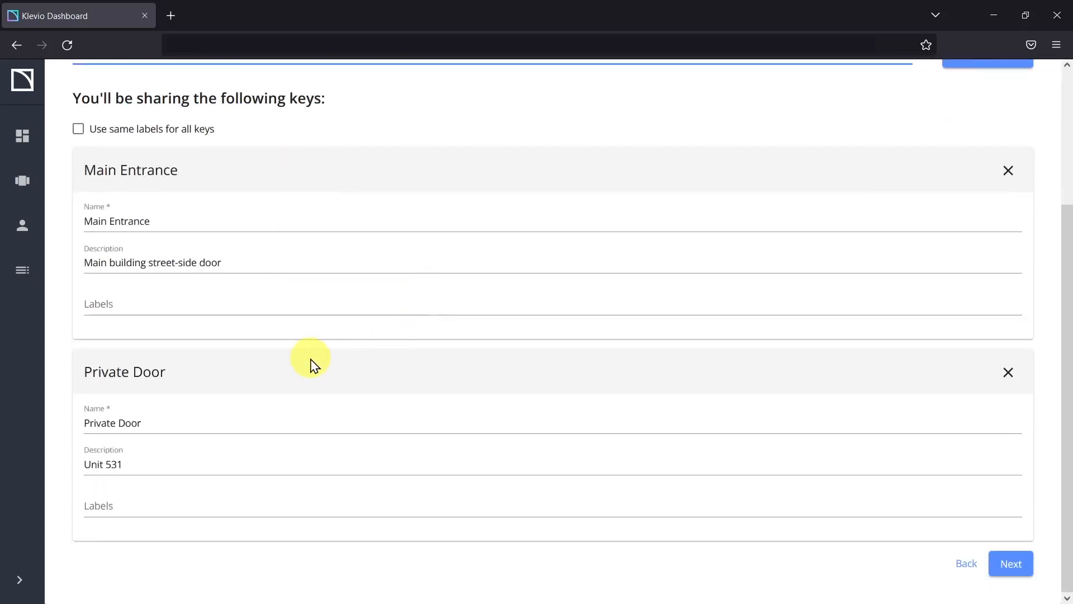
triple_click(189, 224)
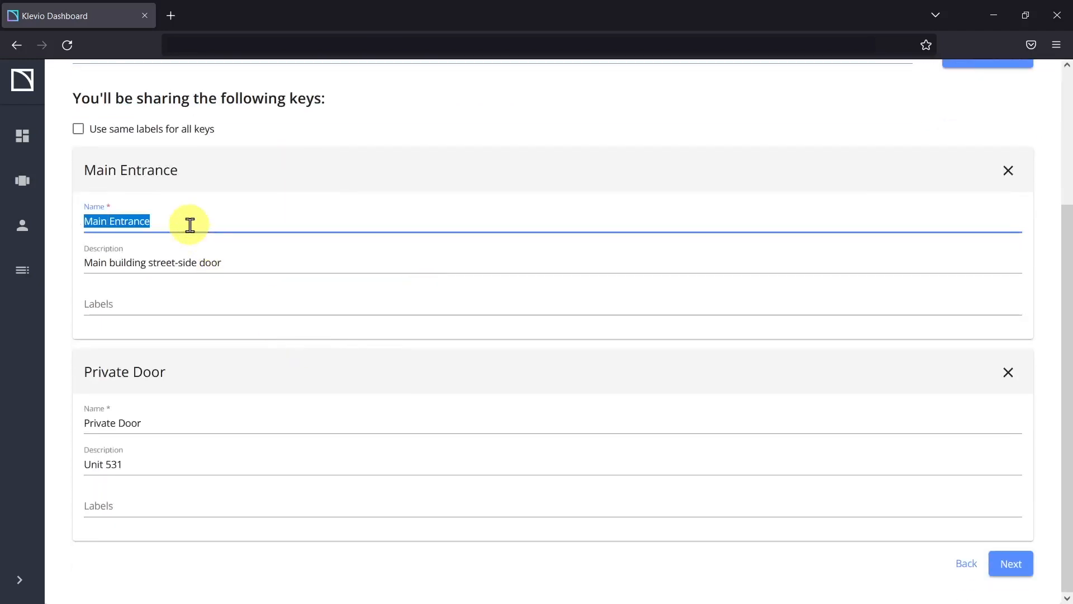
type("Big")
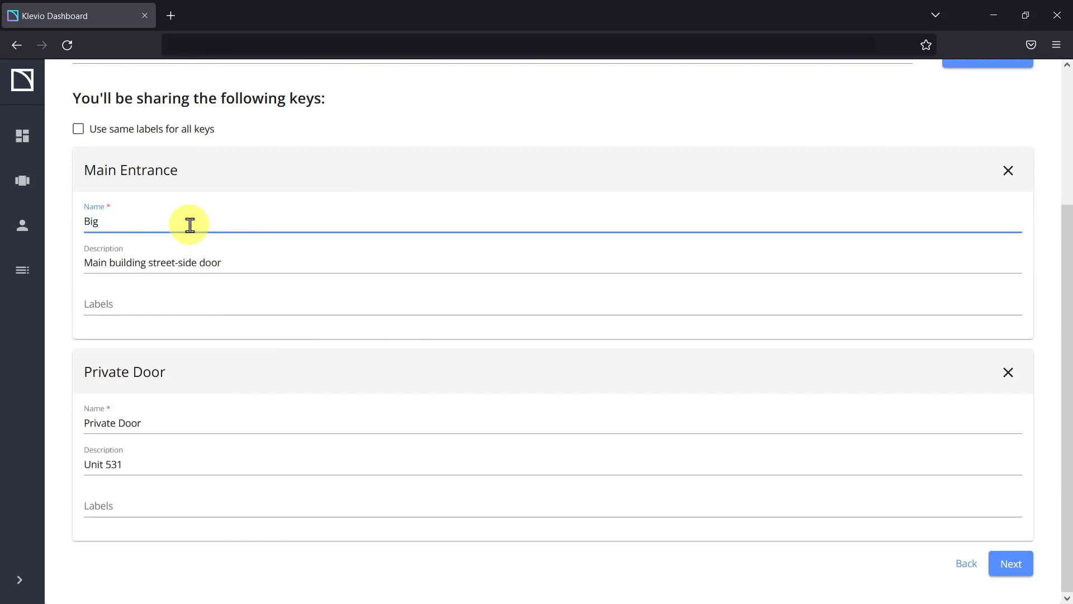
type(" >Blue Door")
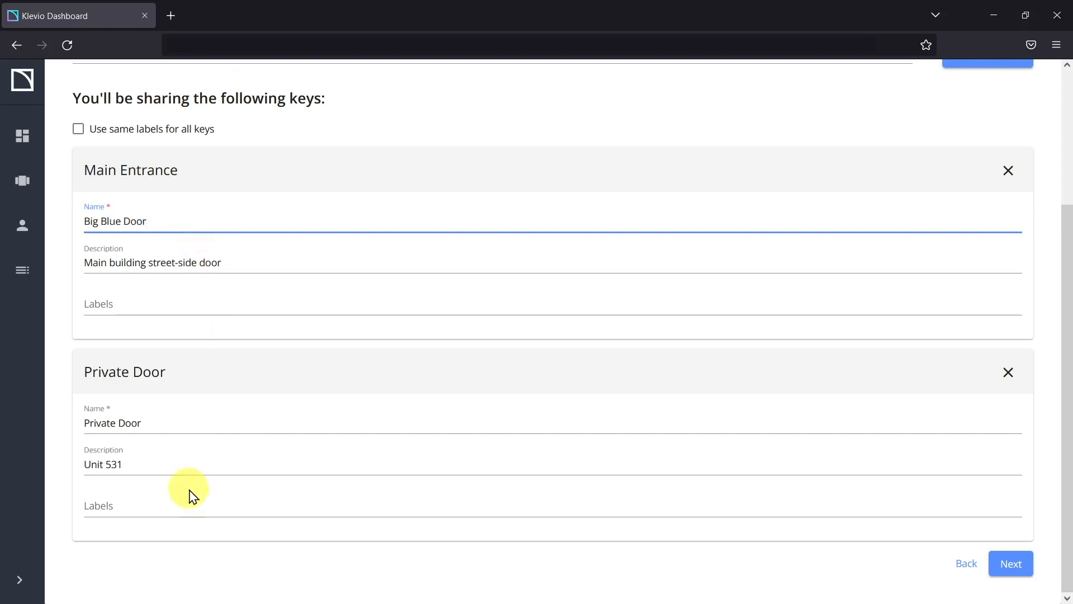
left_click(175, 504)
type("demo")
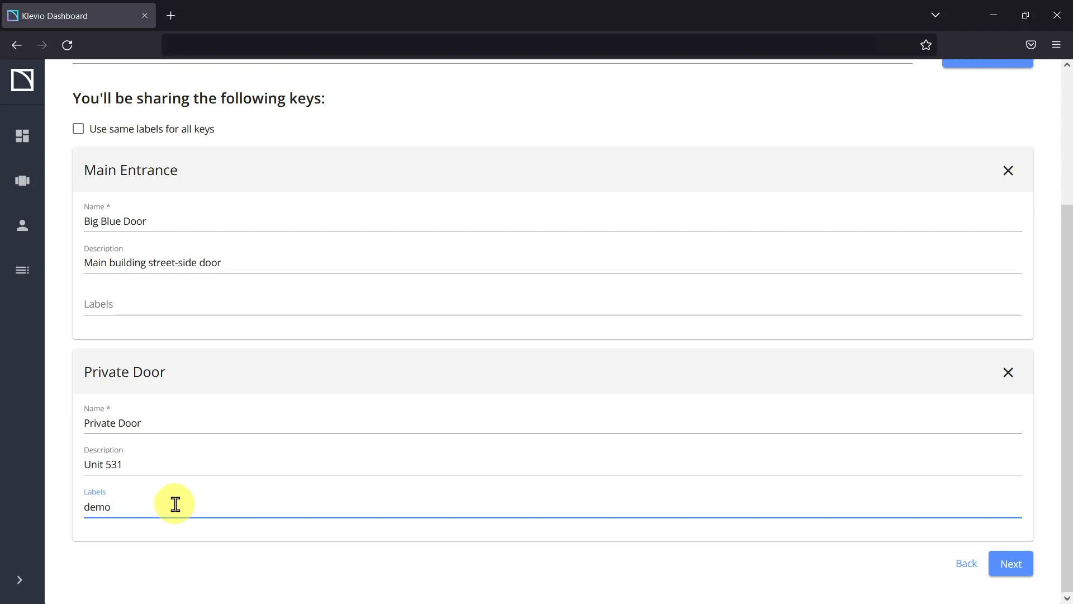
left_click(253, 561)
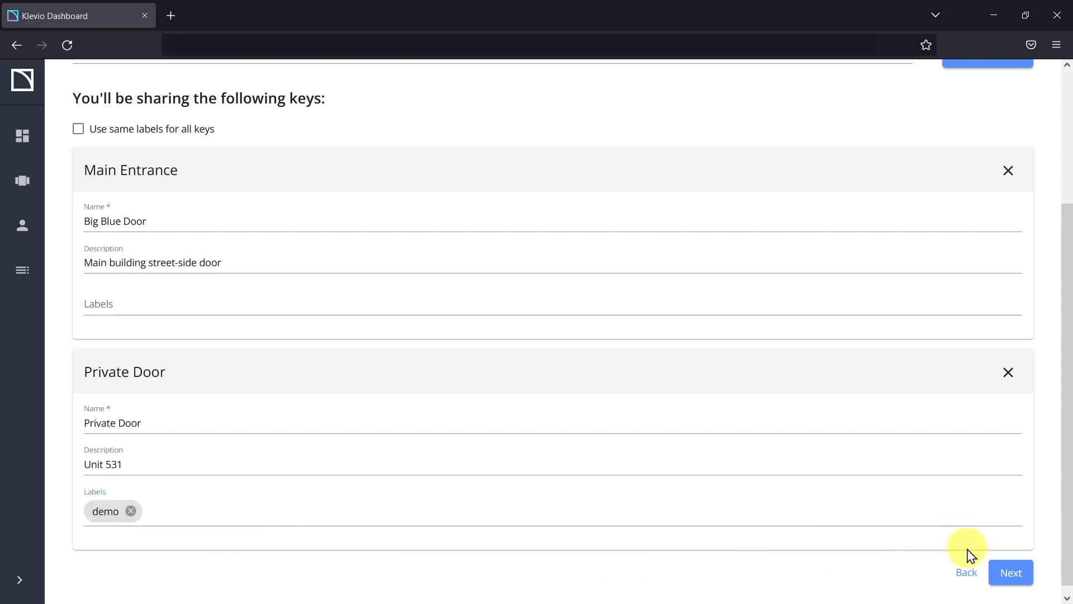
left_click(1003, 572)
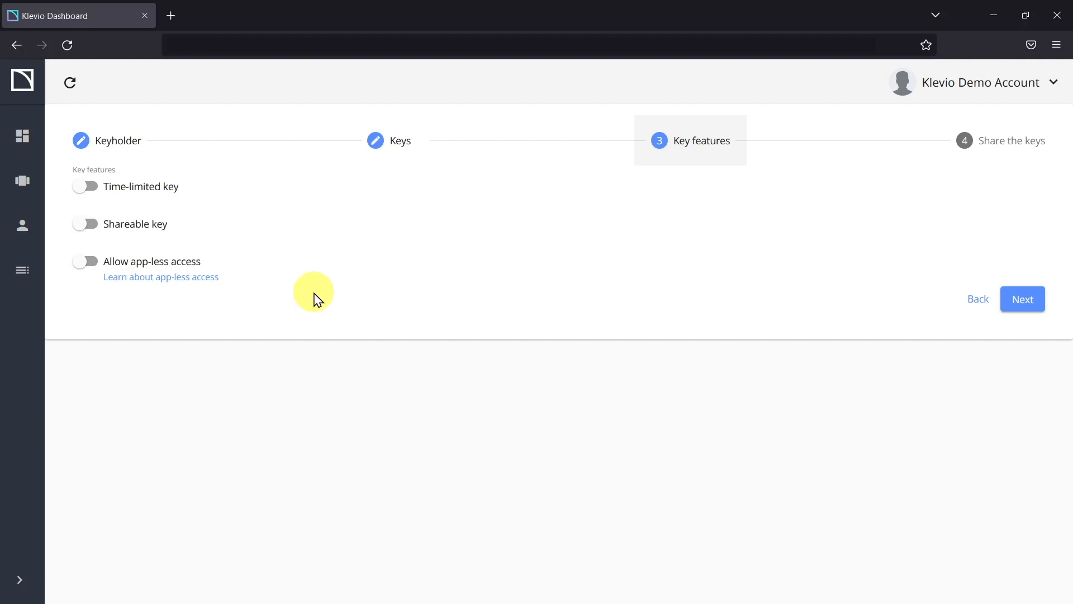
Step: Try the time-limited, shareable and app-less access toggles, leaving all three off
left_click(91, 187)
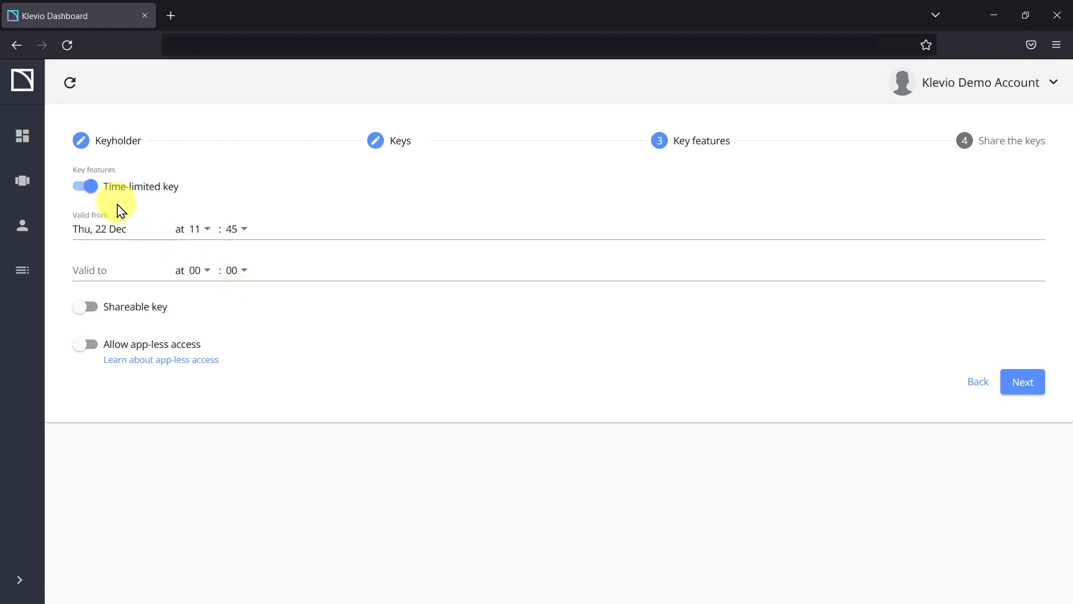
left_click(87, 186)
left_click(85, 224)
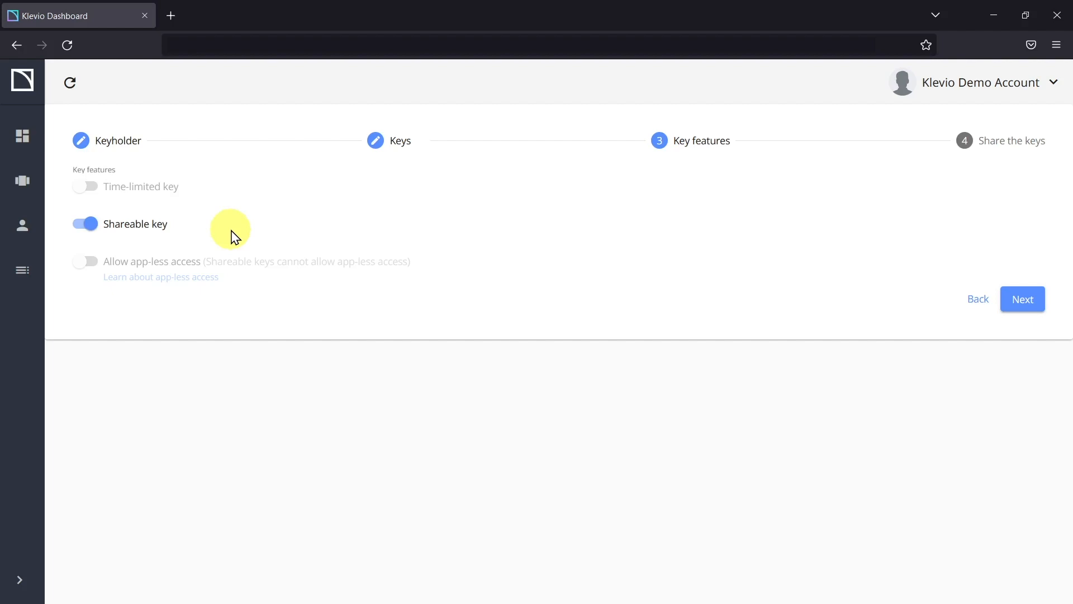
left_click(96, 228)
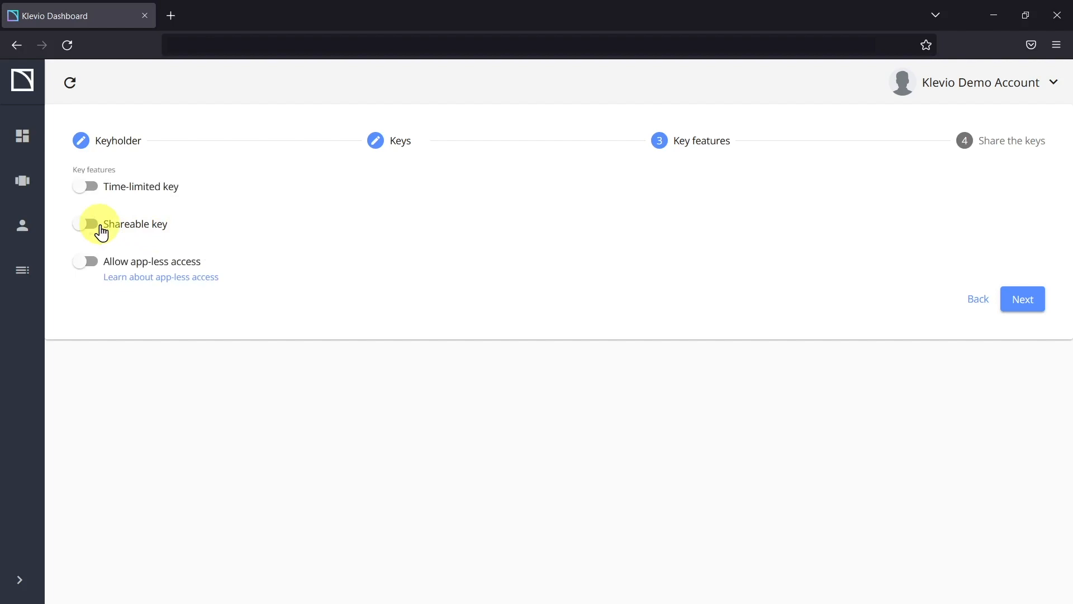
left_click(82, 269)
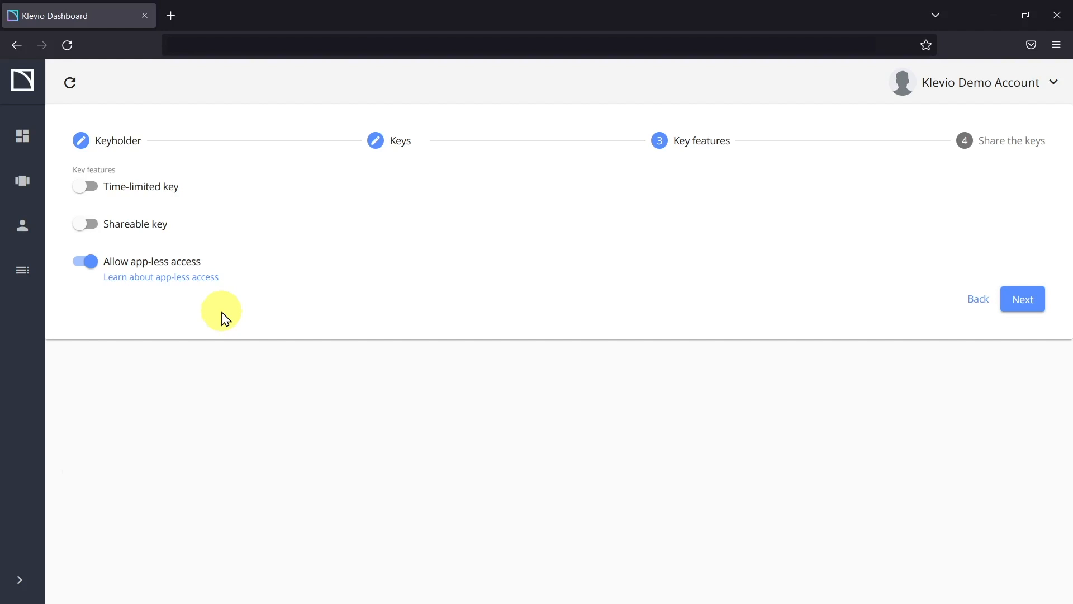
left_click(86, 261)
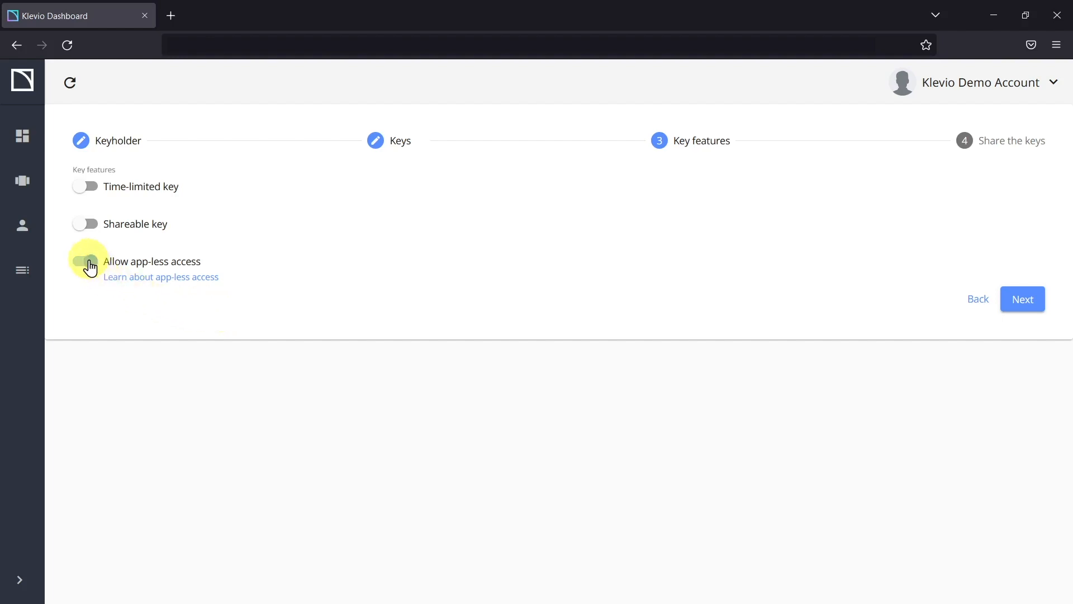
Step: Turn on time-limited access starting Fri 05 May 2023 at 13:00
left_click(84, 186)
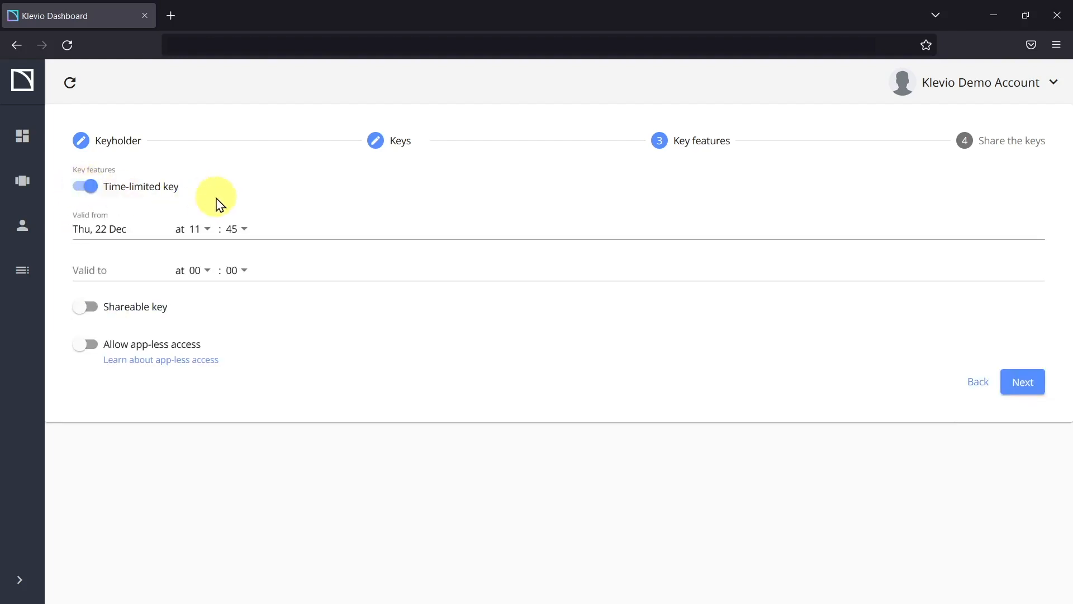
left_click(124, 228)
left_click(262, 270)
left_click(262, 269)
left_click(262, 269)
left_click(262, 269)
left_click(262, 269)
left_click(231, 358)
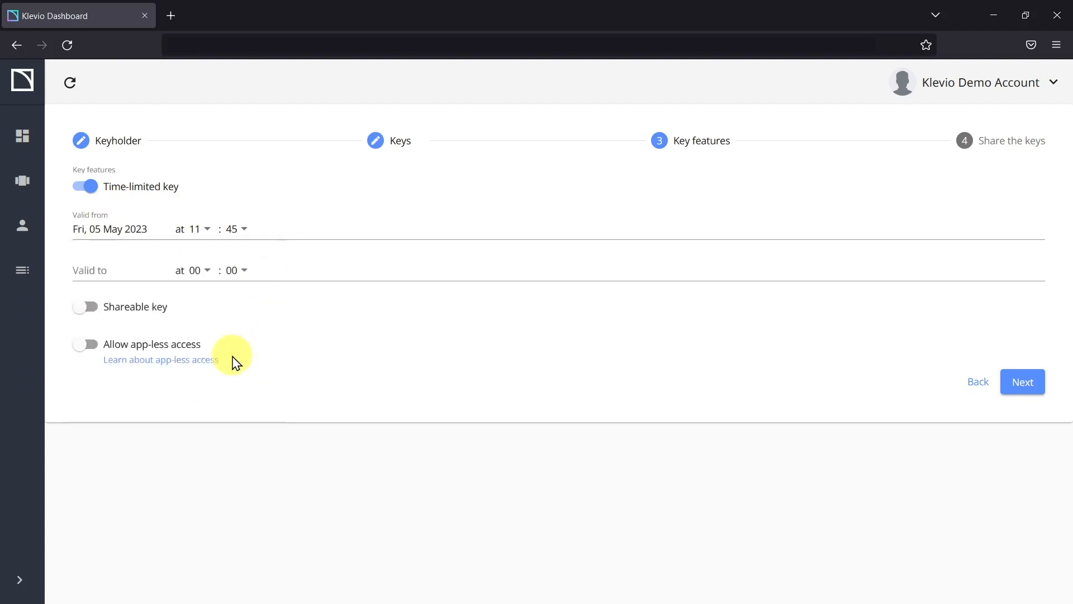
left_click(201, 228)
left_click(204, 287)
scroll(235, 223, "up", 10)
left_click(231, 162)
Step: Set the key's end date to Thu 22 June 2023
left_click(128, 270)
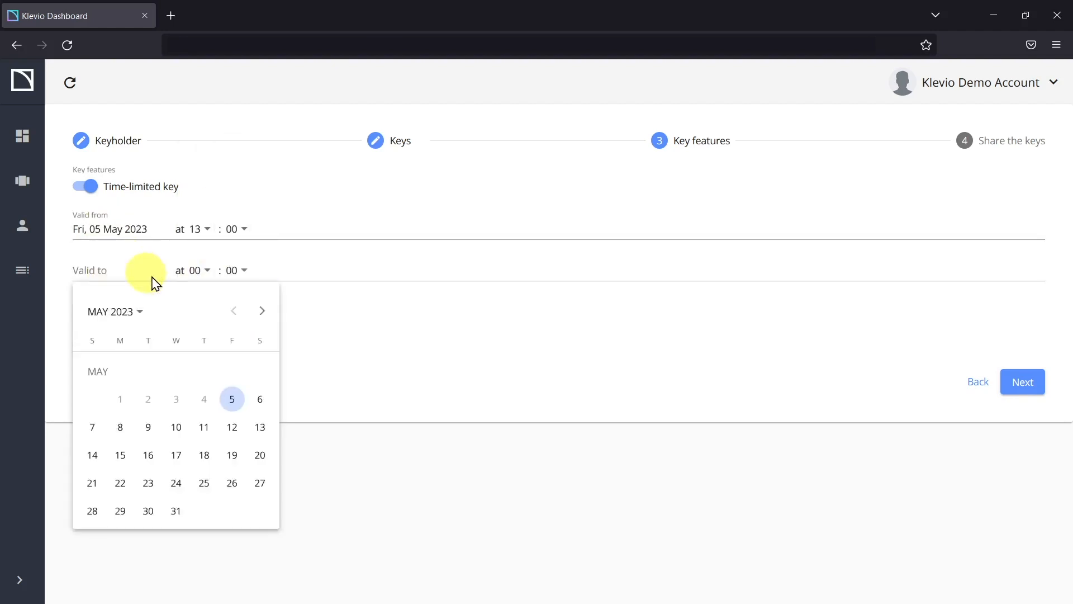
left_click(261, 307)
left_click(206, 452)
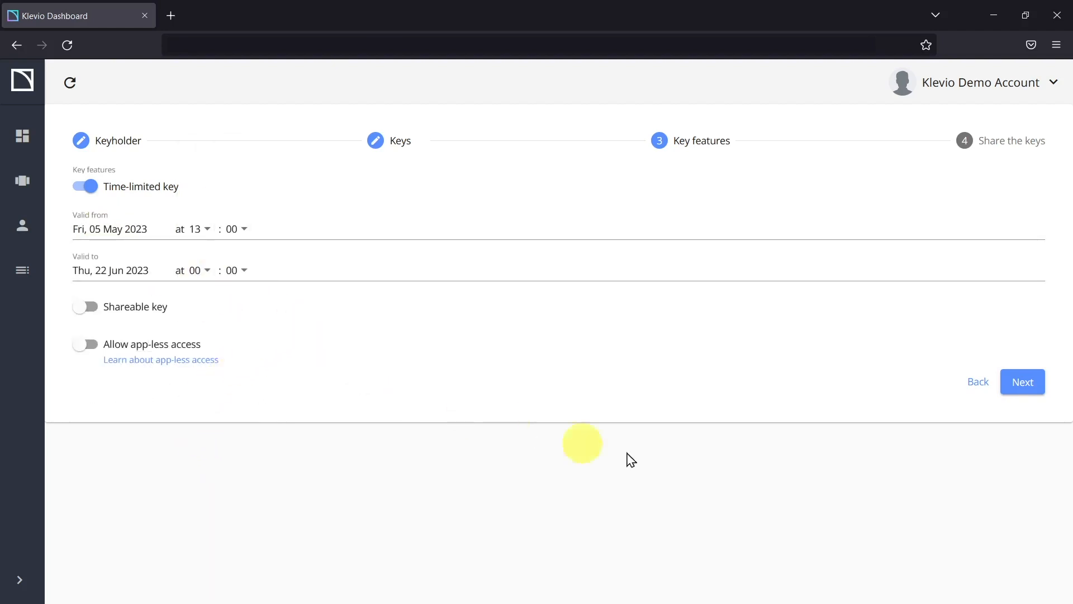
Step: Go to the Share the keys review and write the custom message 'Hi!'
left_click(1024, 386)
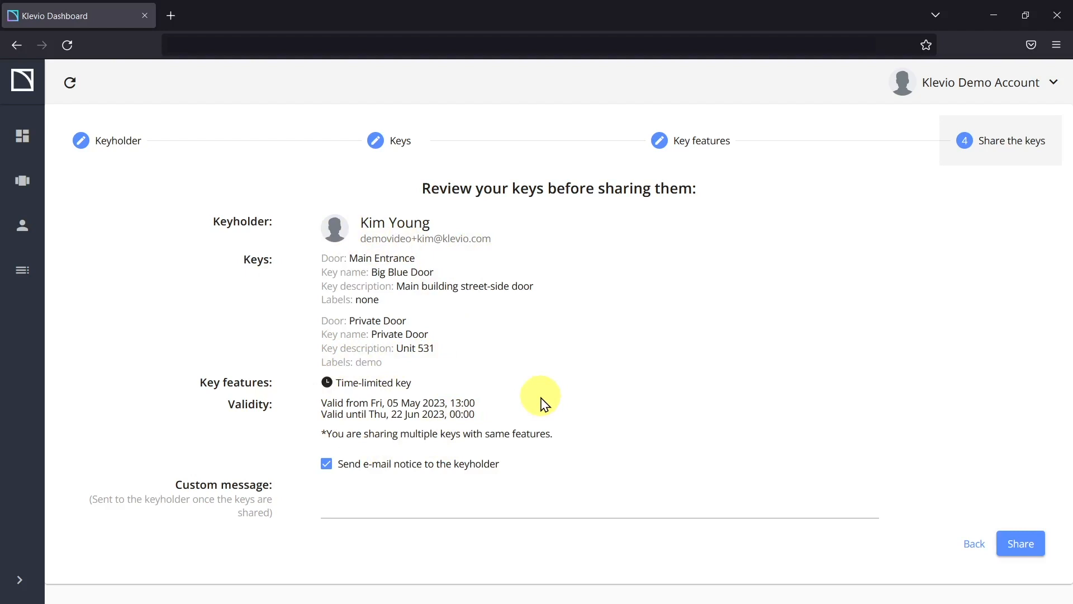
left_click(456, 502)
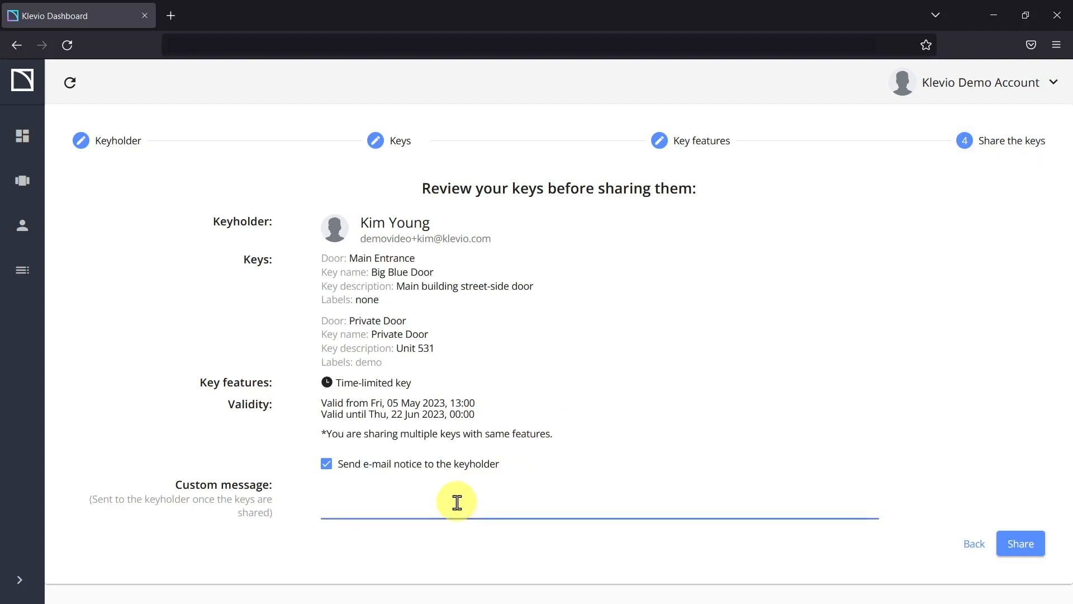
type("Hi!")
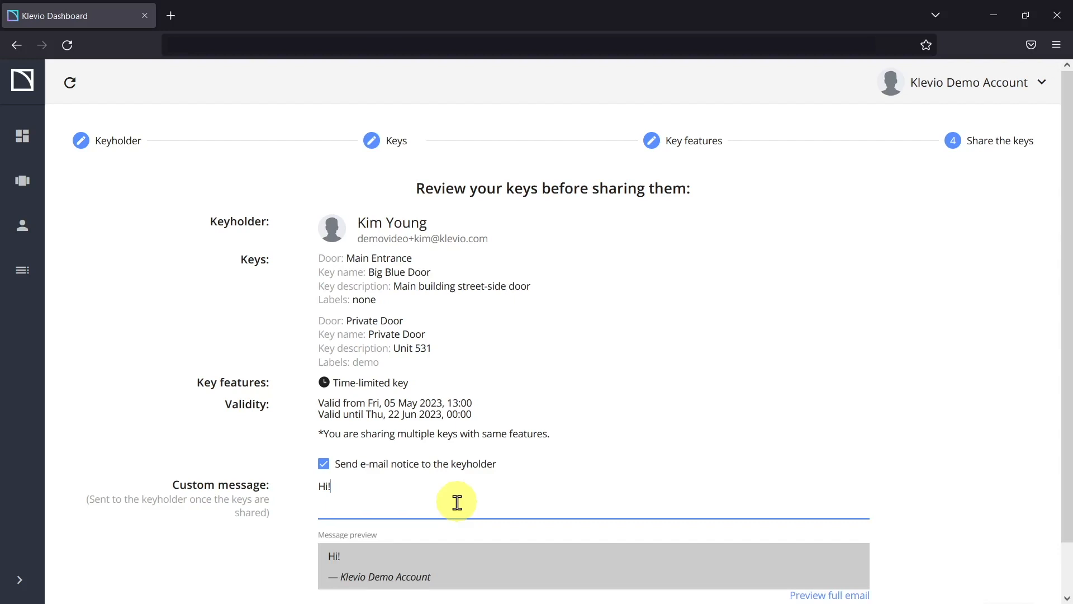
scroll(457, 502, "down", 2)
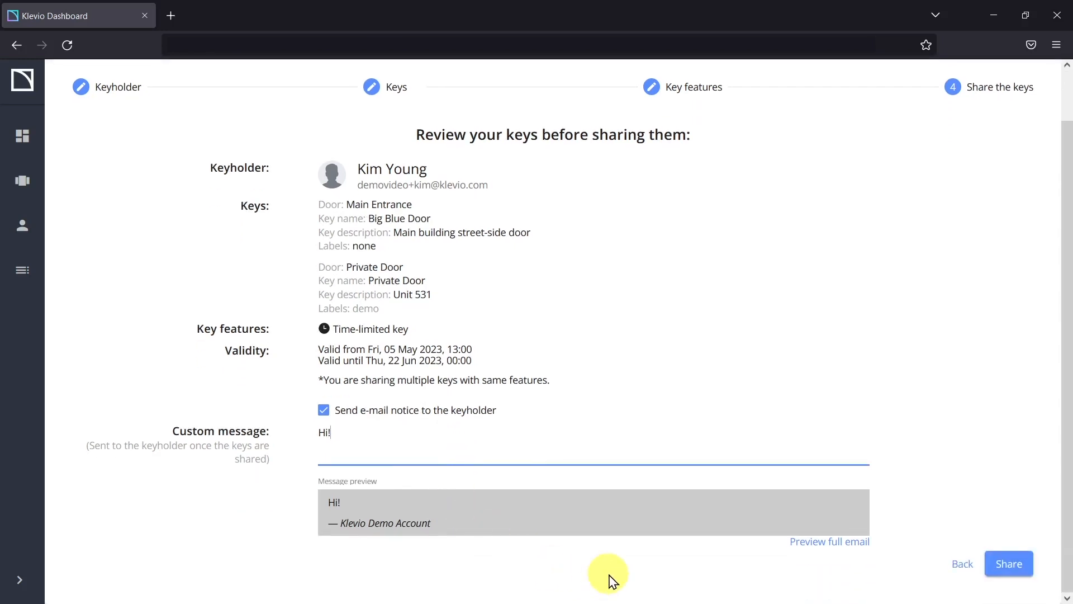
Step: Share the Main Entrance and Private Door keys, then view the Doors page
left_click(1009, 564)
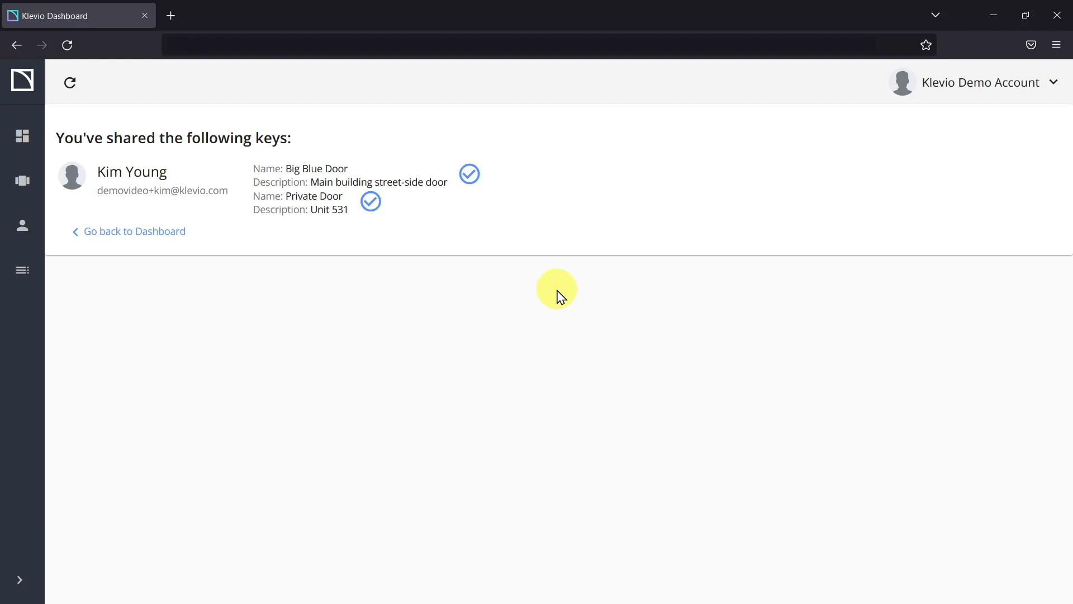
left_click(21, 180)
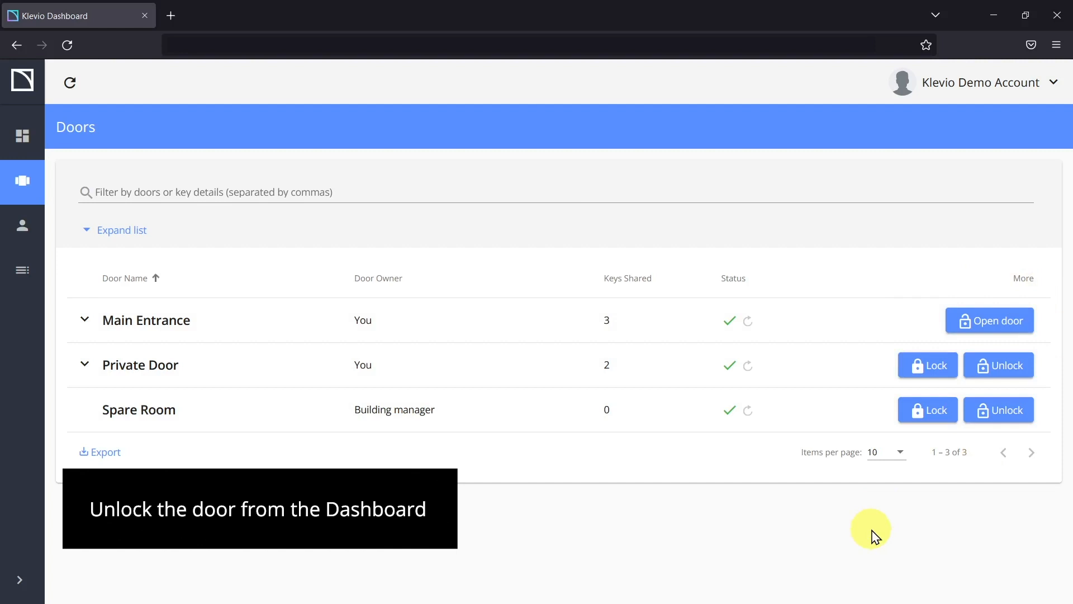
Step: Unlock the Main Entrance door remotely and dismiss the confirmation notice
left_click(999, 320)
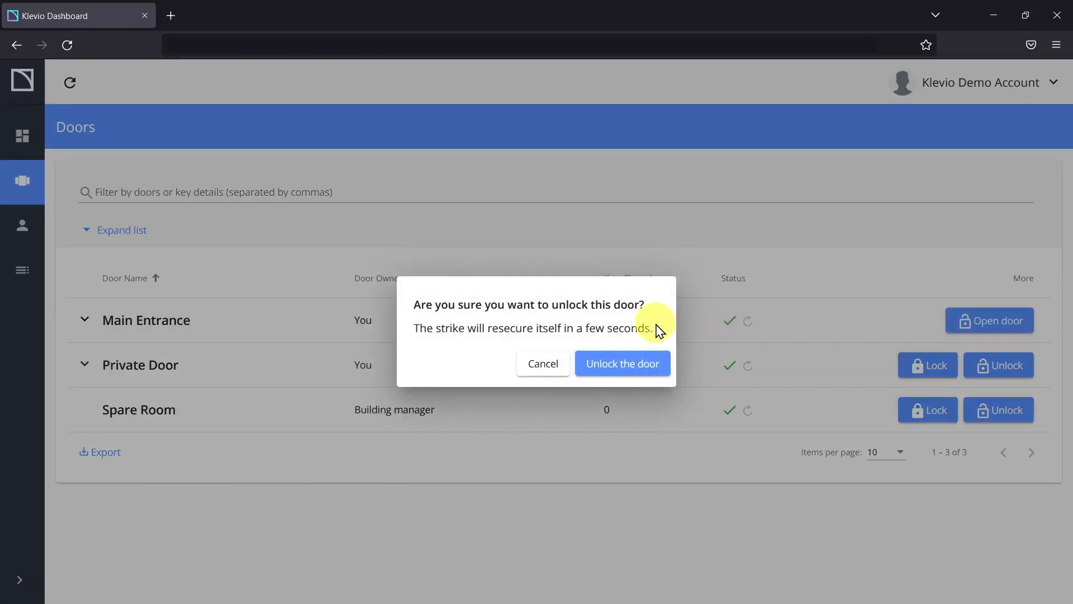
left_click(637, 363)
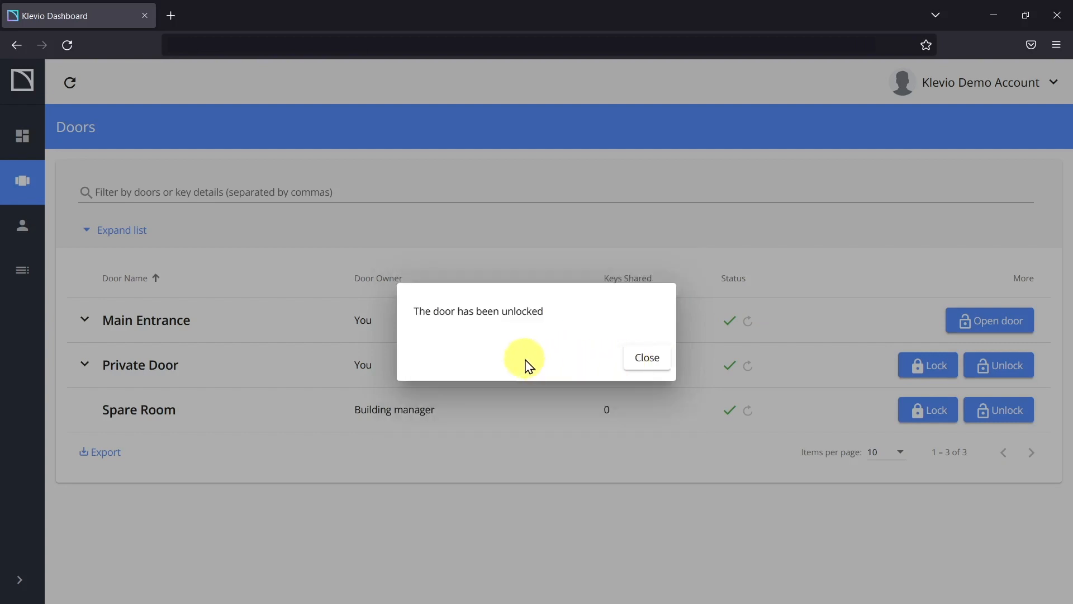
left_click(652, 362)
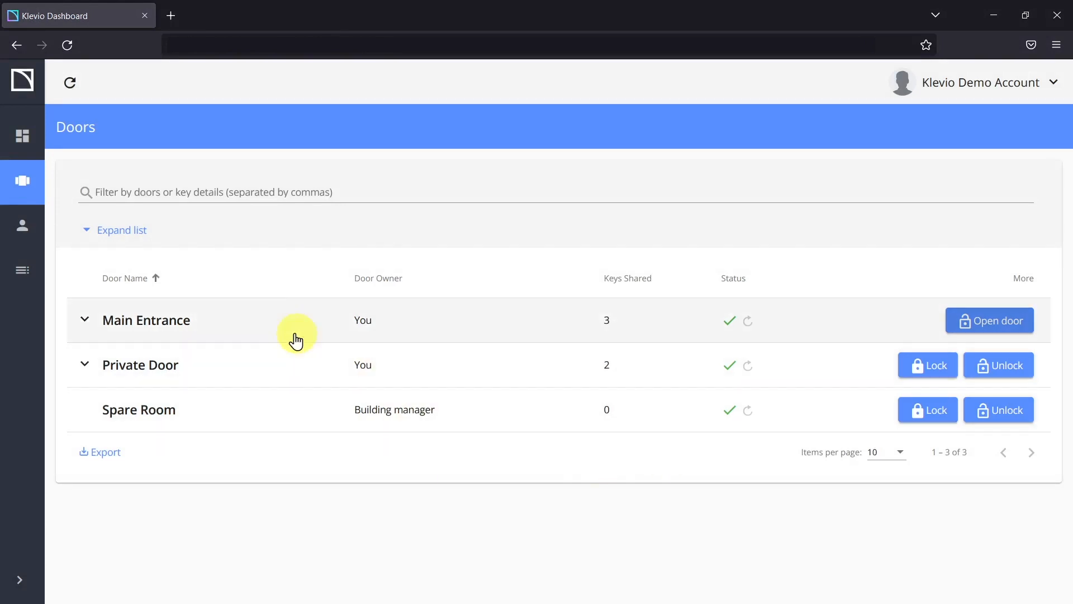
Step: Expand Main Entrance and the full list to show every door's keyholders
left_click(275, 323)
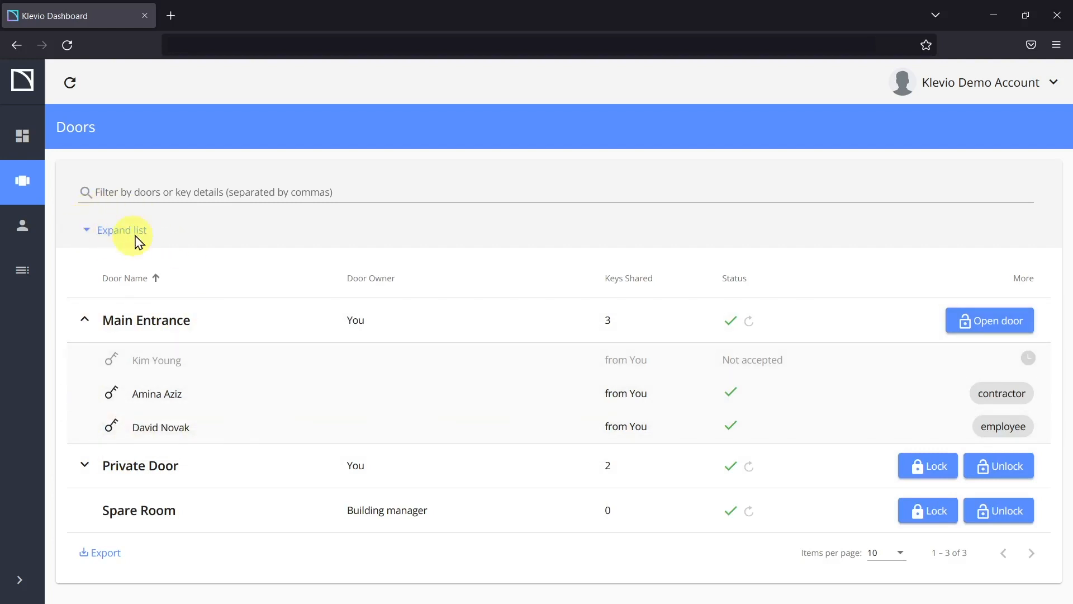
left_click(114, 230)
scroll(240, 380, "down", 2)
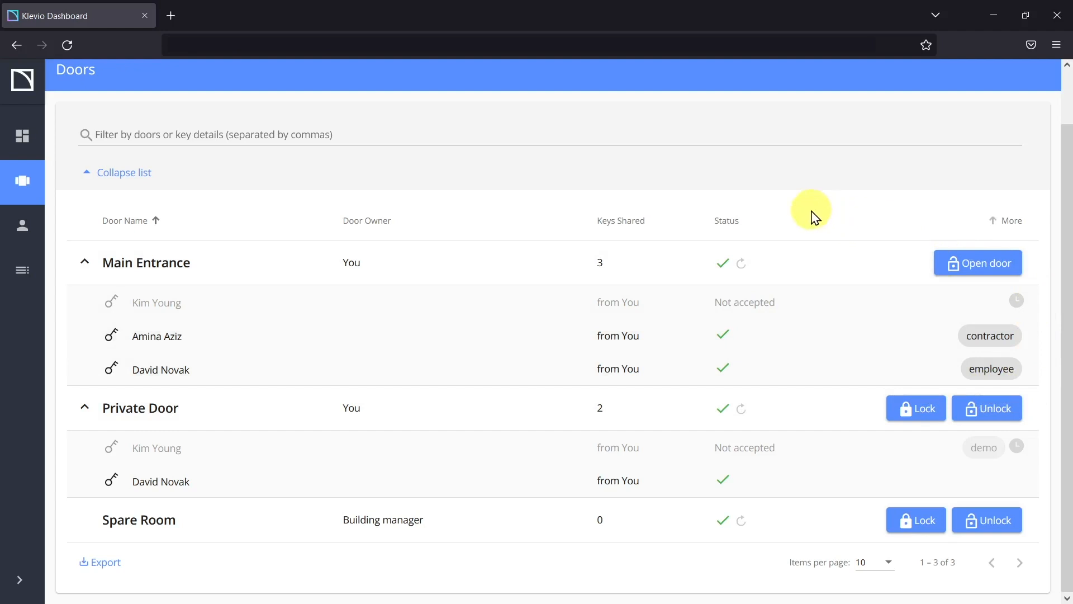
mouse_move(1016, 302)
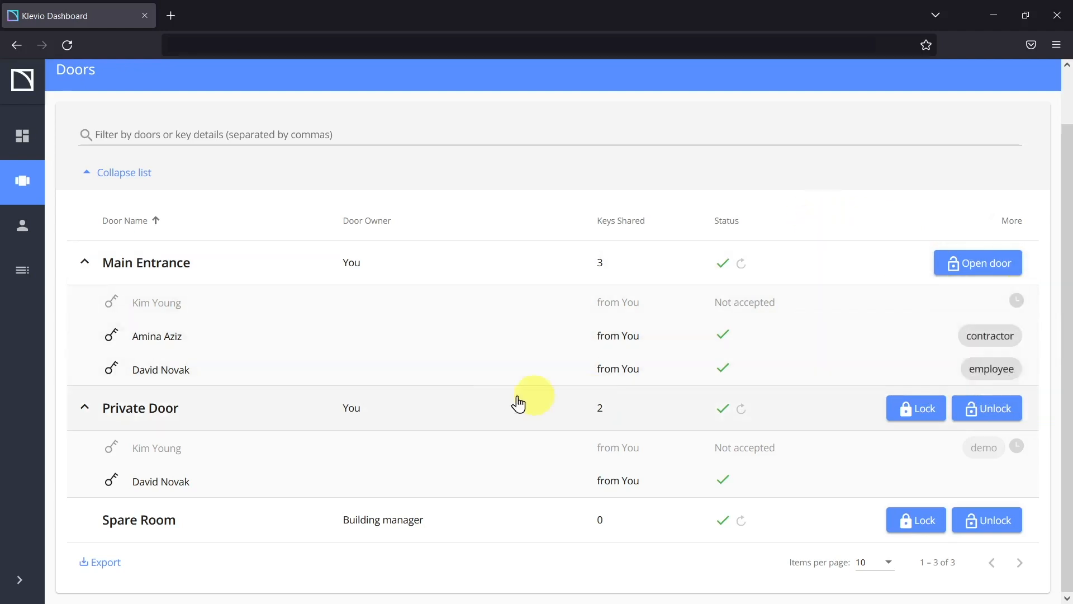
mouse_move(170, 344)
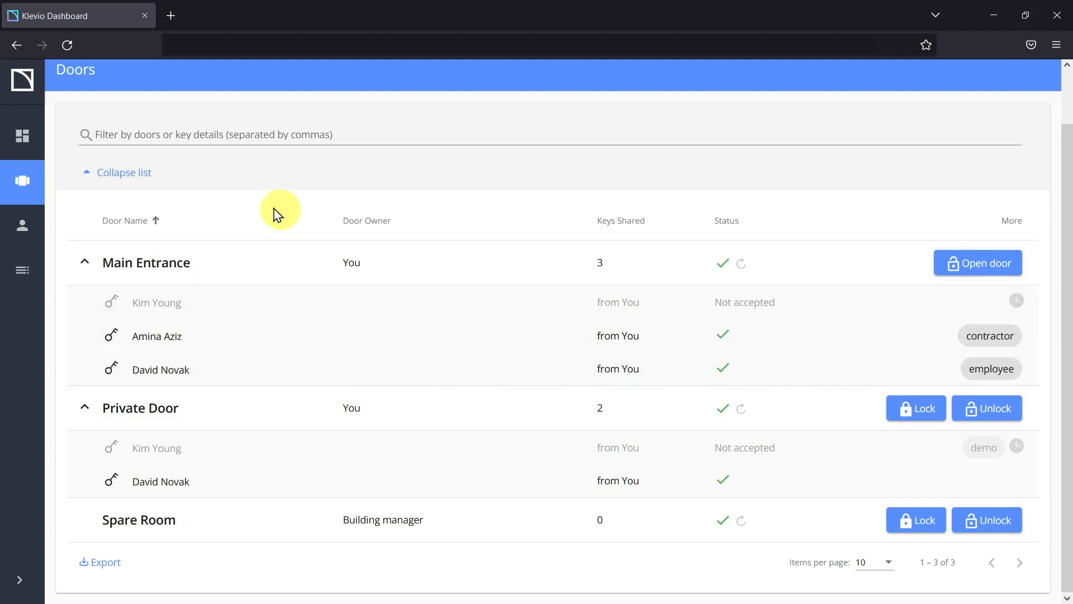
Step: Filter doors by 'Private', then by 'emplo', and clear the filter to list all doors
left_click(193, 132)
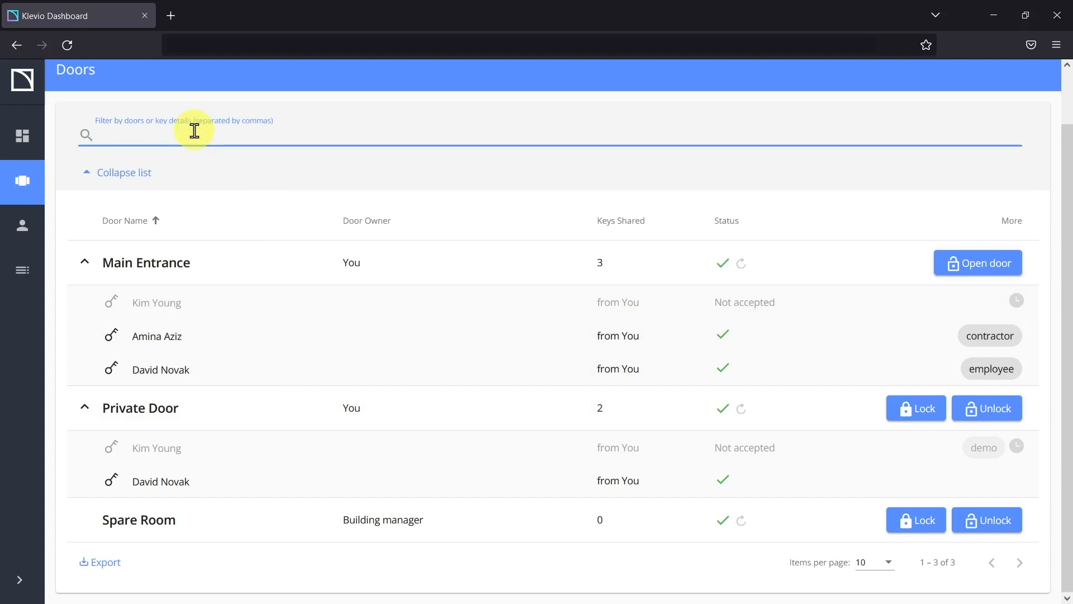
type("Private")
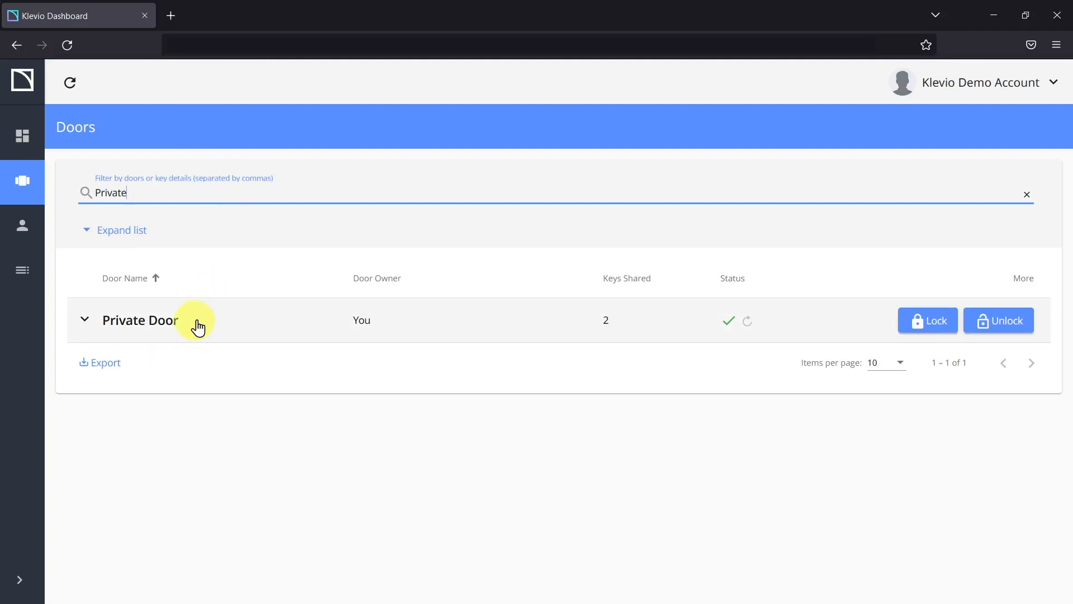
double_click(145, 185)
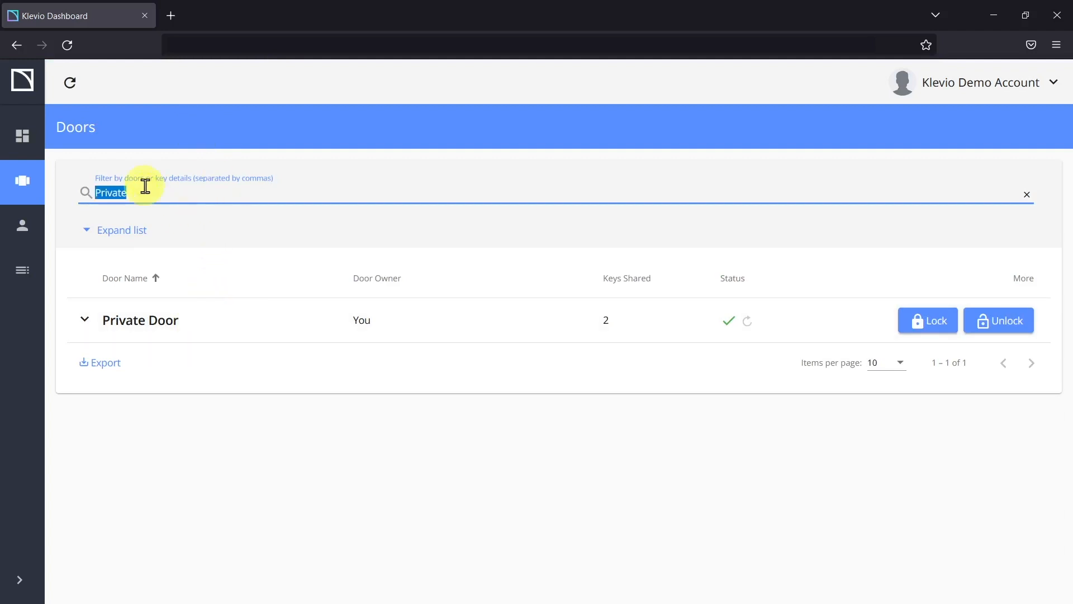
type("employee")
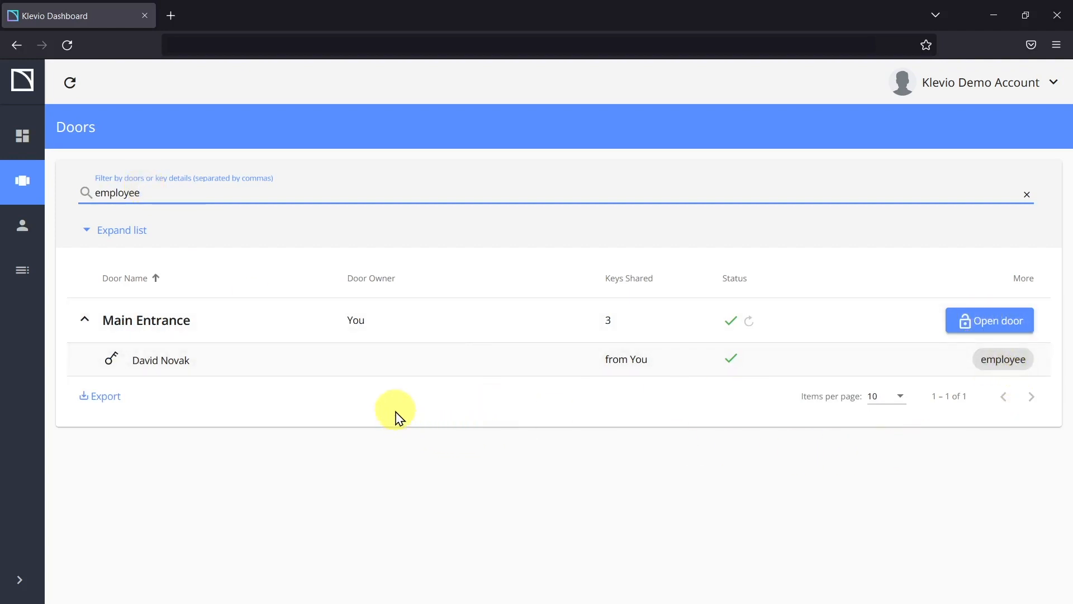
left_click(1026, 194)
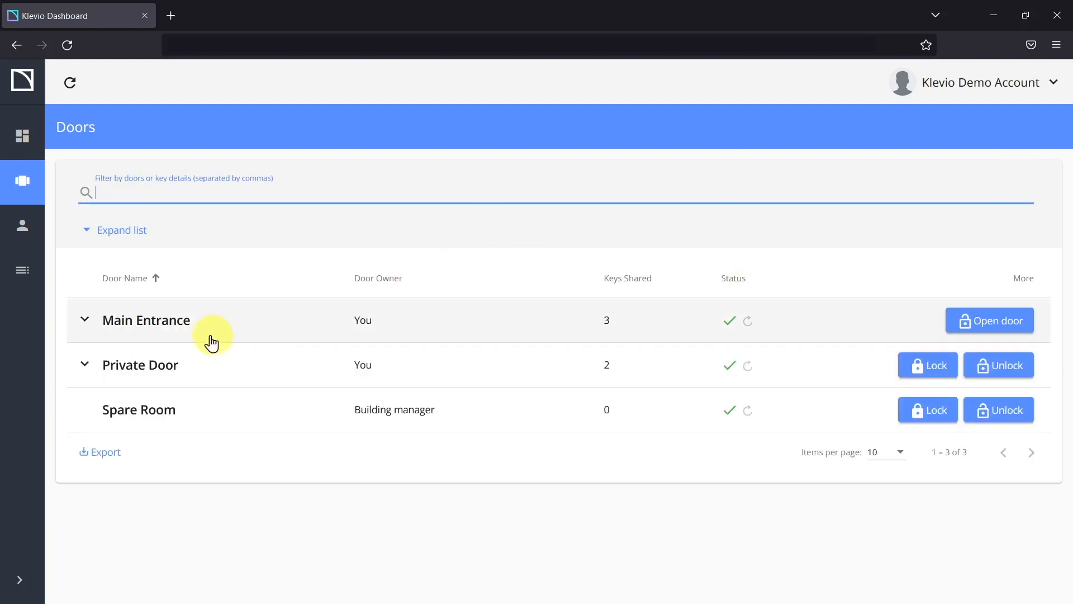
Step: Open Main Entrance's details, cancel editing unchanged, and scroll to its three-key Keys table
left_click(152, 323)
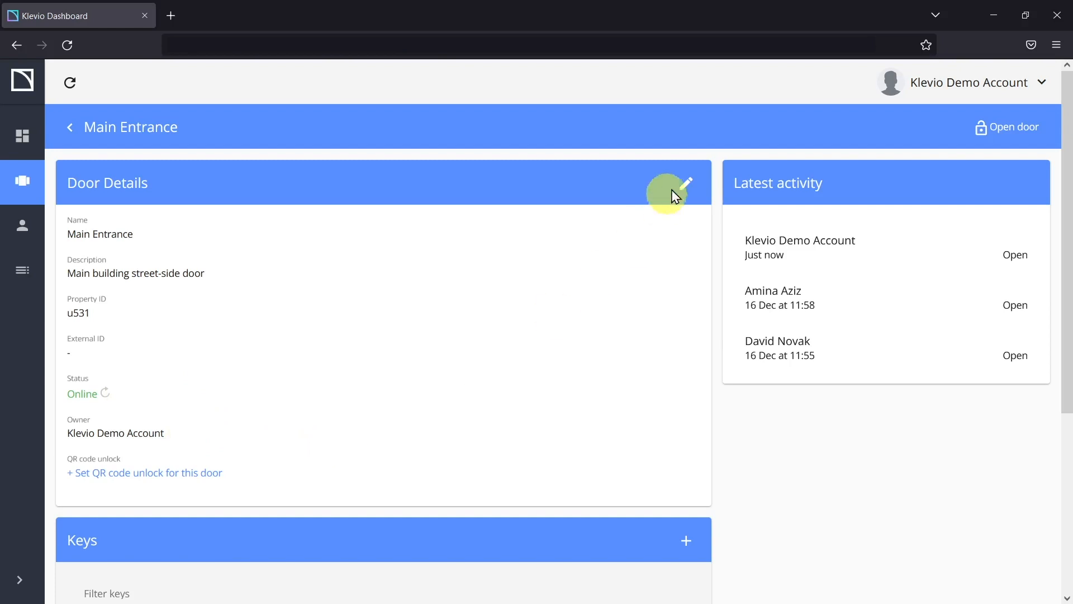
left_click(686, 183)
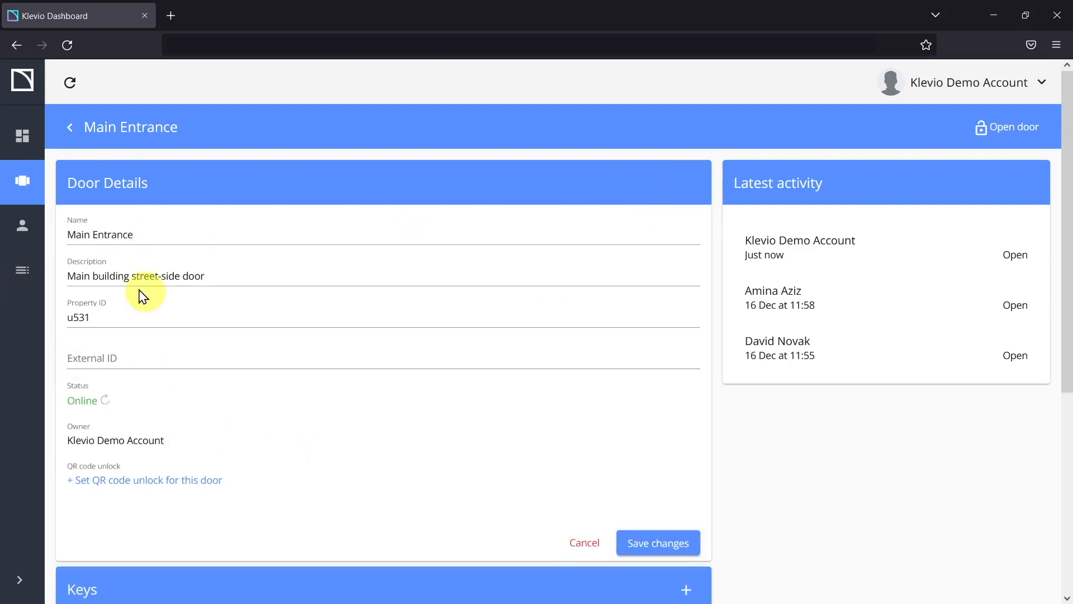
left_click(582, 544)
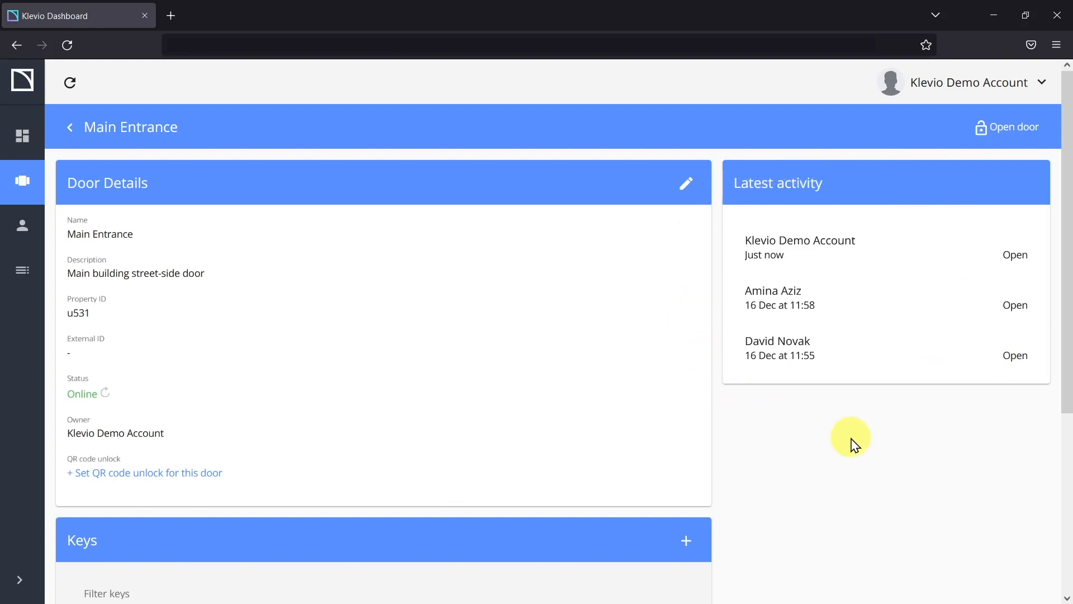
scroll(582, 453, "down", 5)
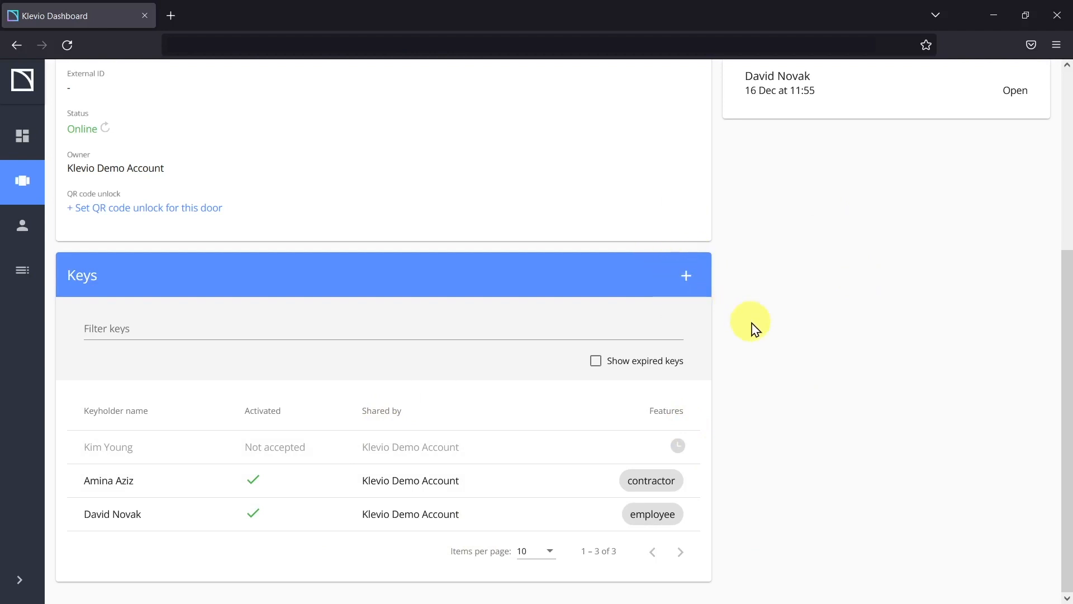
Step: Try filtering Main Entrance's keys by a keyholder name, clear it, and include expired keys
left_click(169, 328)
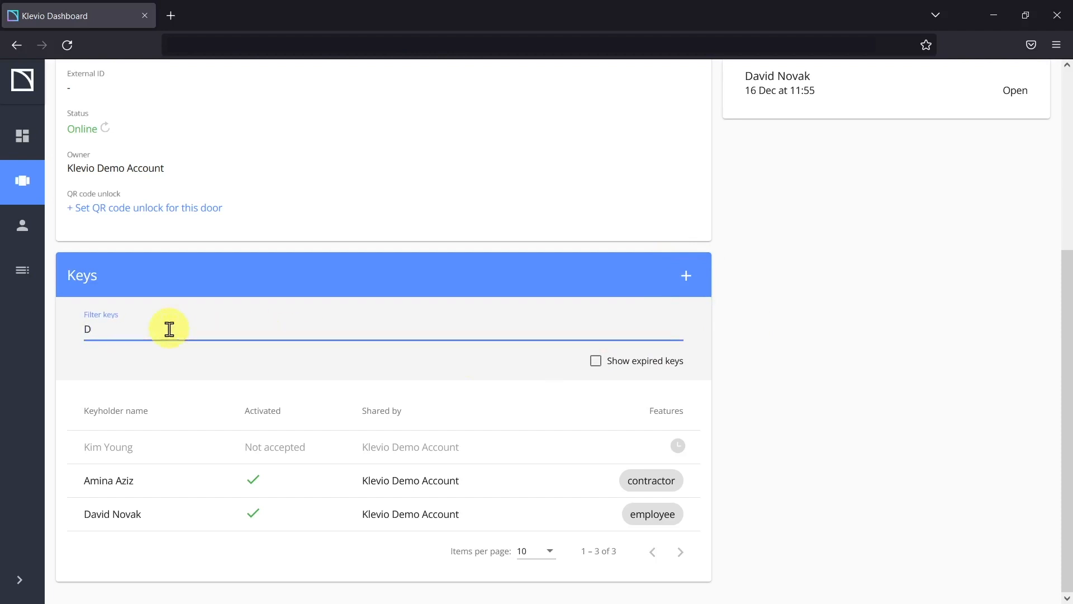
type("David")
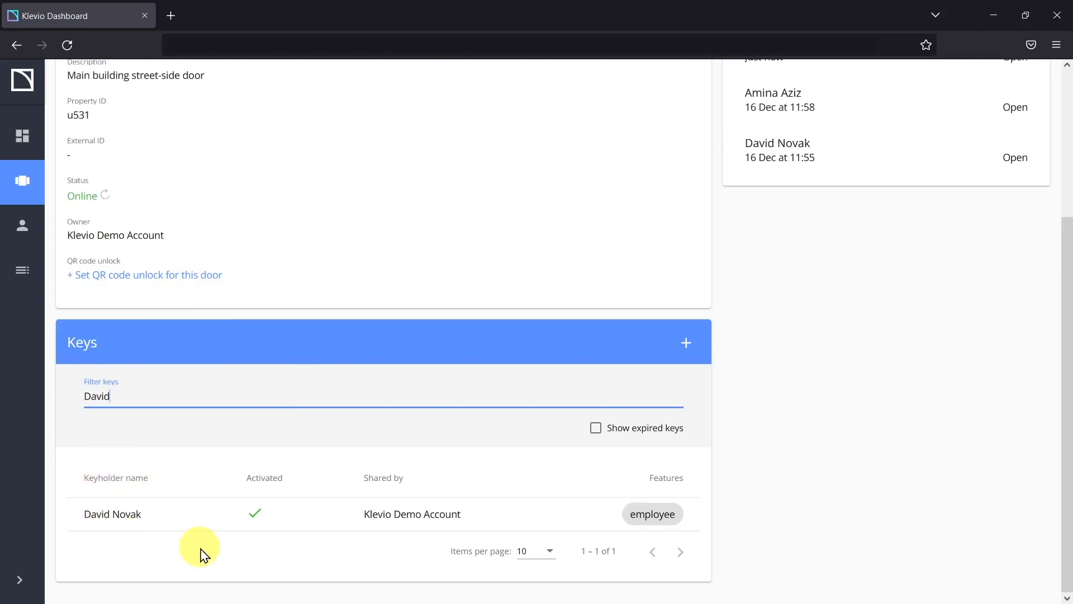
double_click(130, 393)
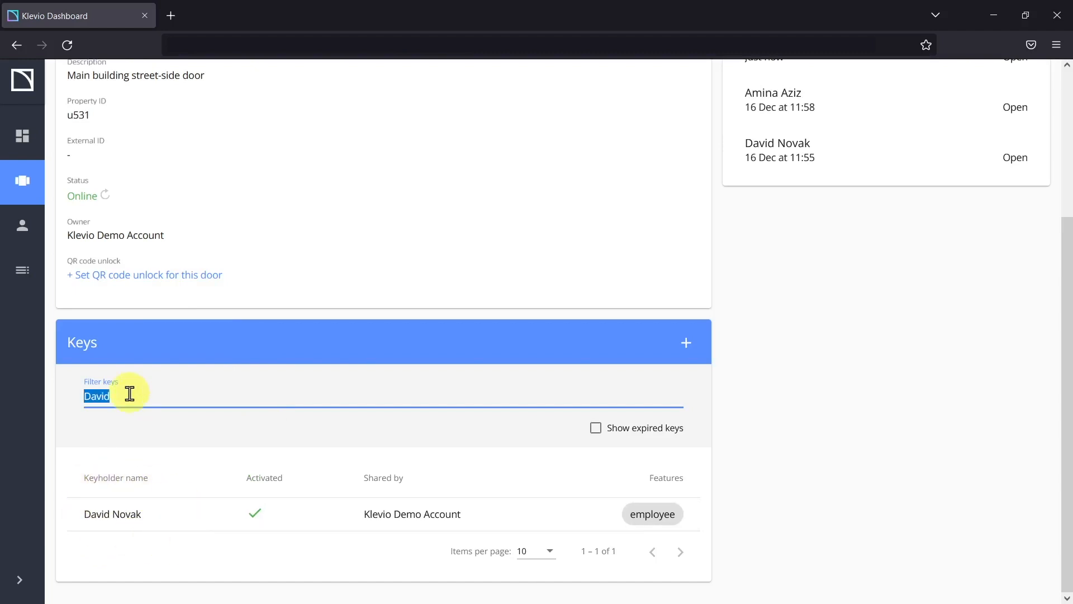
key("BackSpace")
scroll(743, 505, "down", 2)
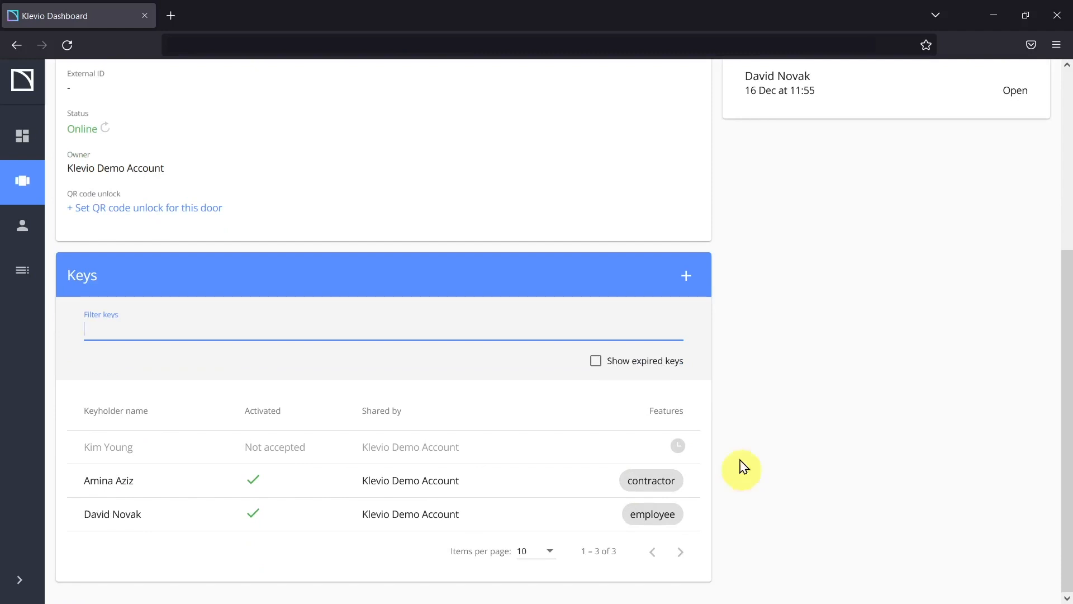
left_click(596, 362)
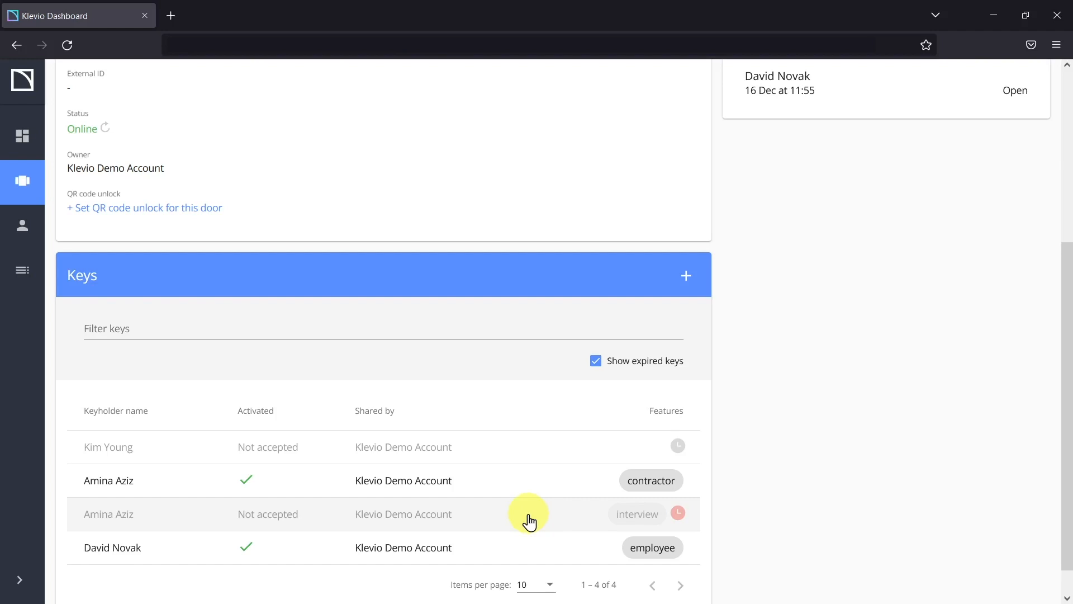
Step: Open the unaccepted time-limited key, try moving its end date to 24 June, then cancel the edit
left_click(186, 452)
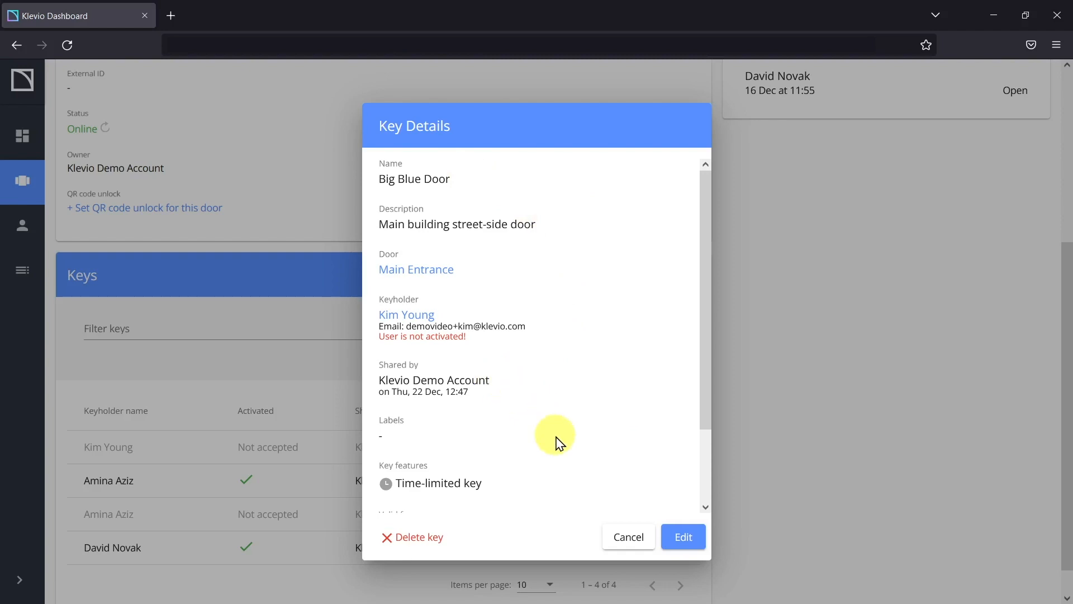
scroll(557, 441, "down", 2)
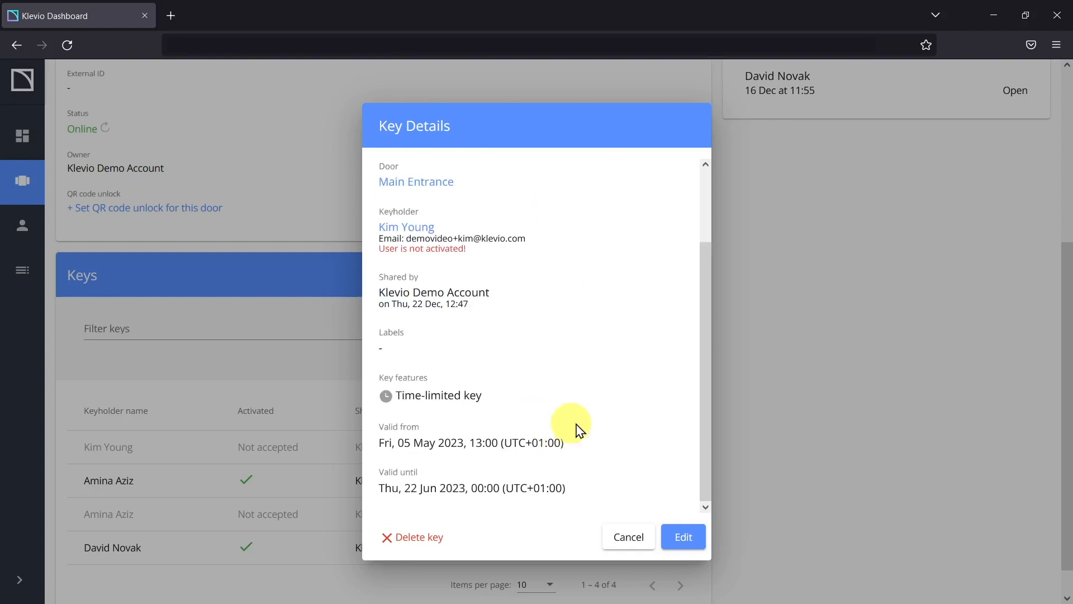
left_click(685, 538)
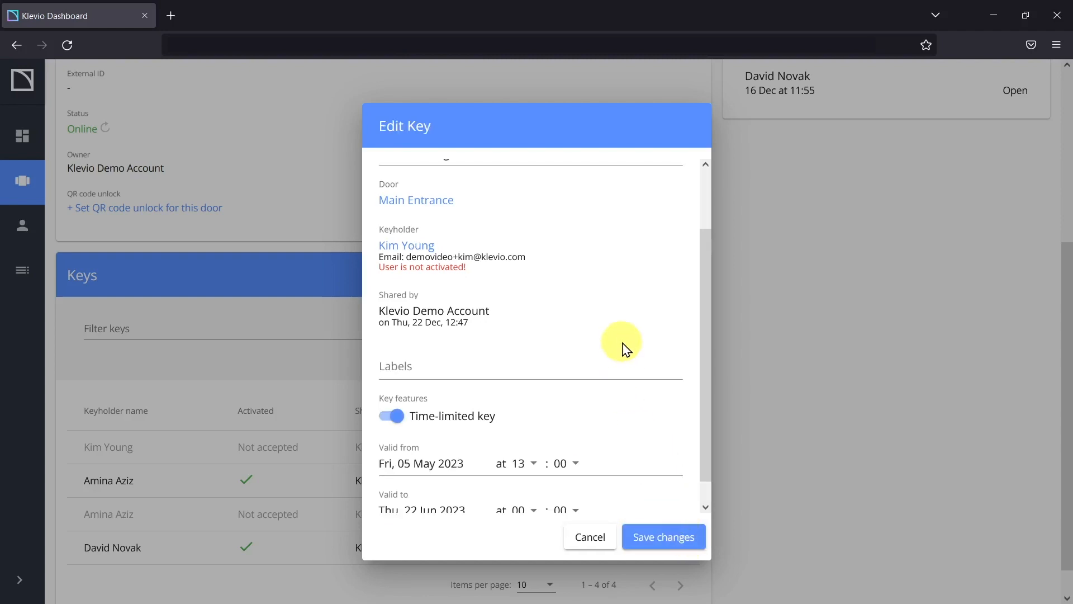
scroll(623, 348, "up", 2)
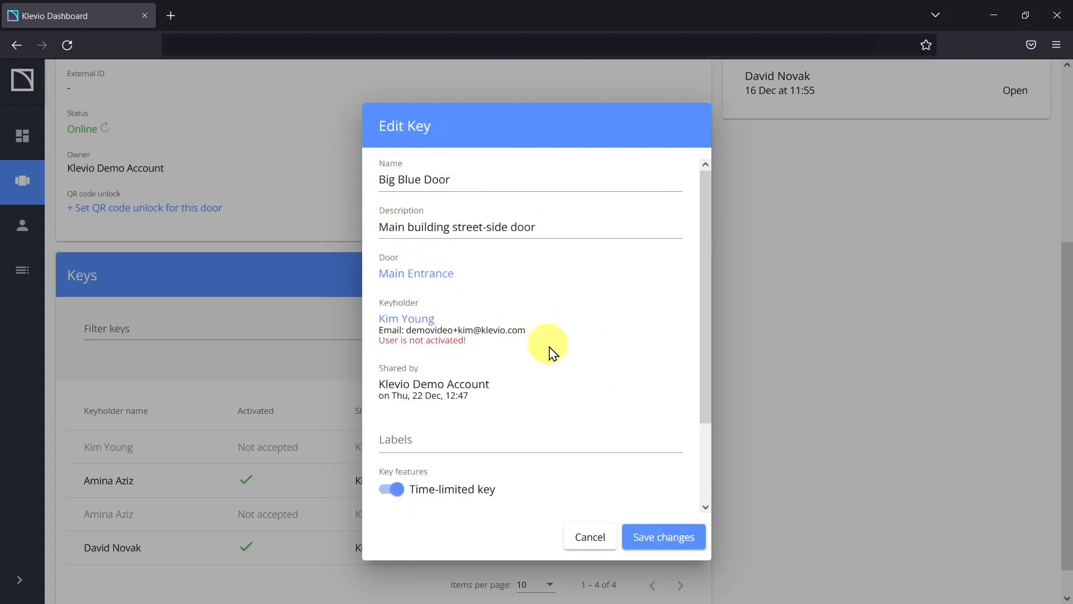
scroll(551, 352, "down", 2)
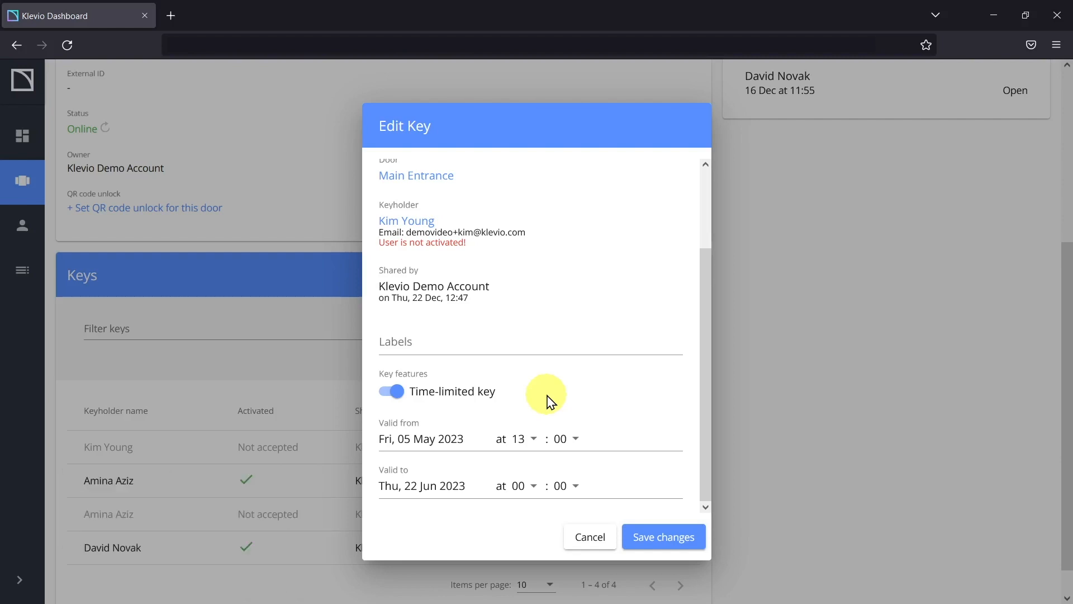
left_click(454, 488)
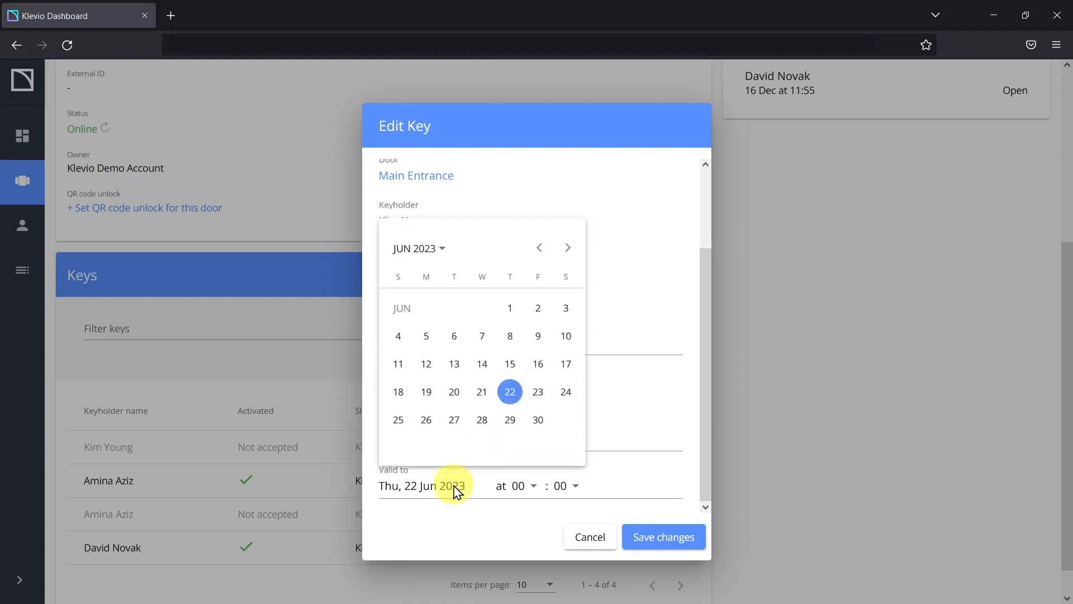
left_click(556, 395)
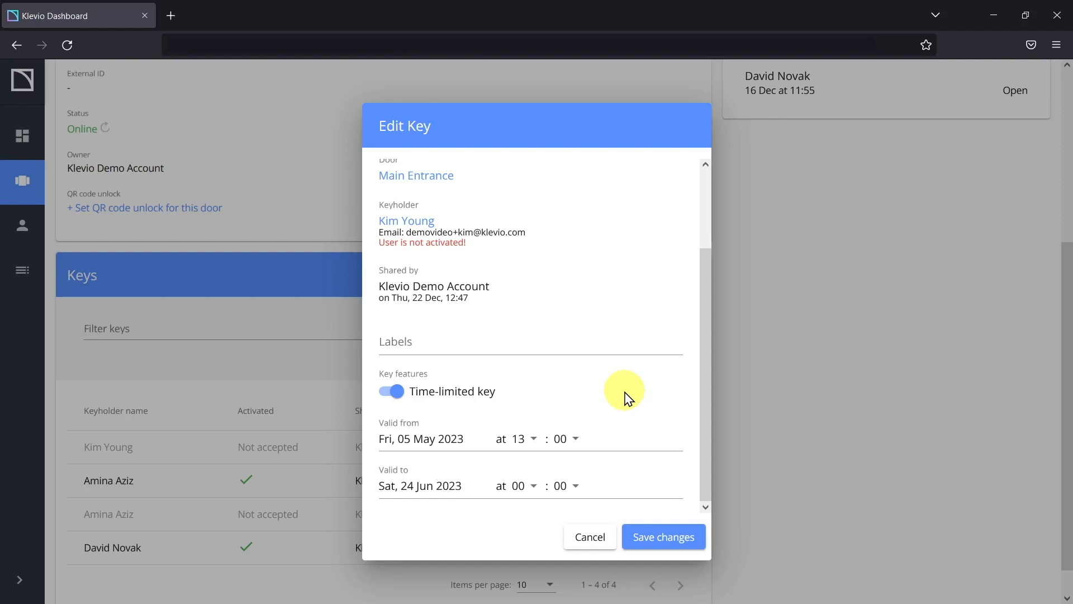
left_click(598, 535)
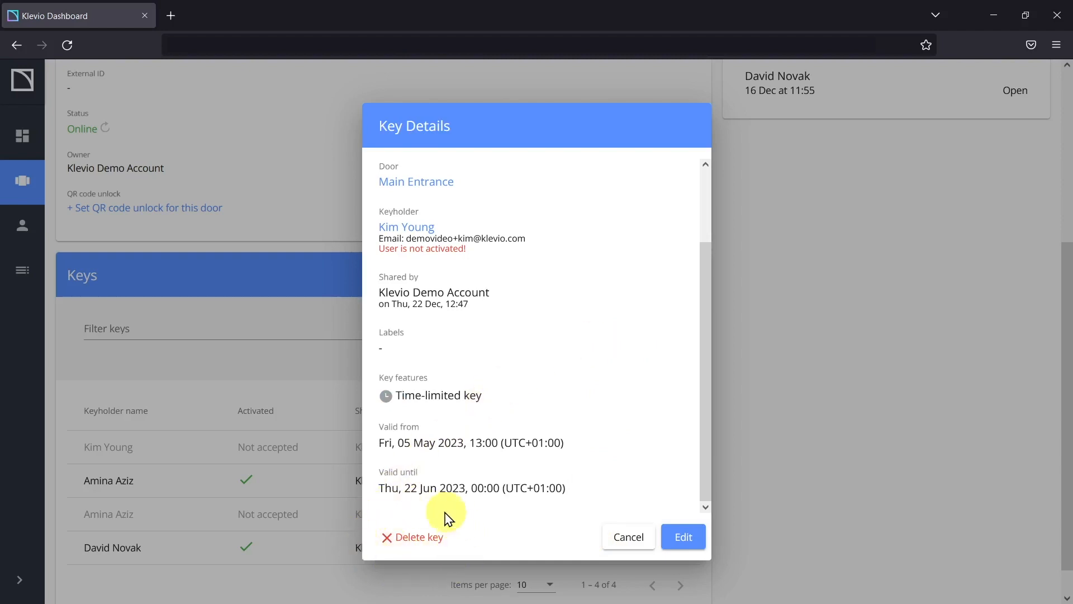
Step: Delete the unaccepted key, confirm the permanent deletion, and dismiss the success message
left_click(426, 540)
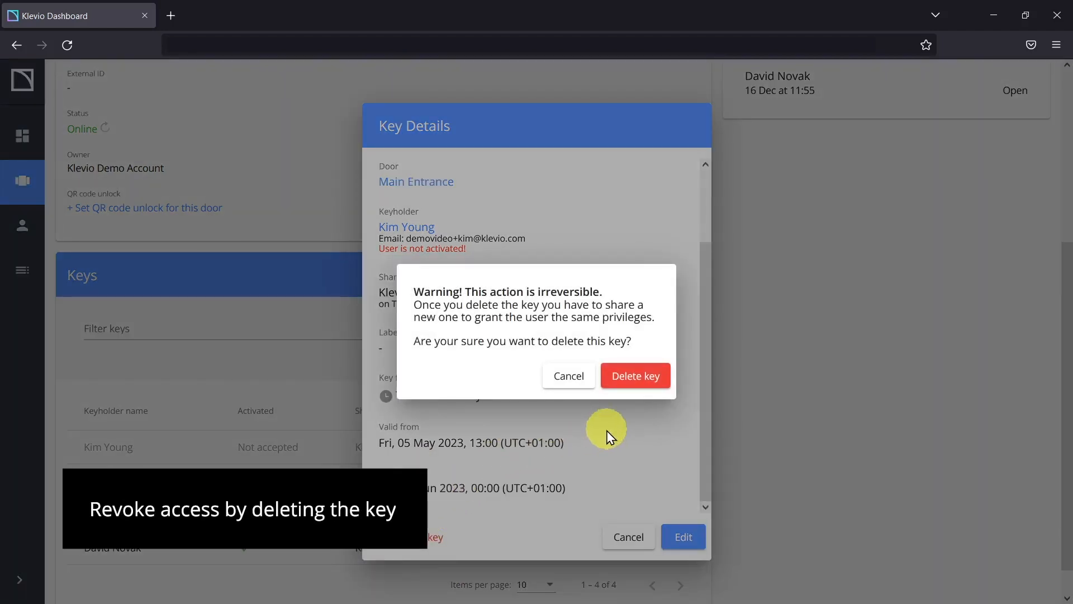
left_click(638, 384)
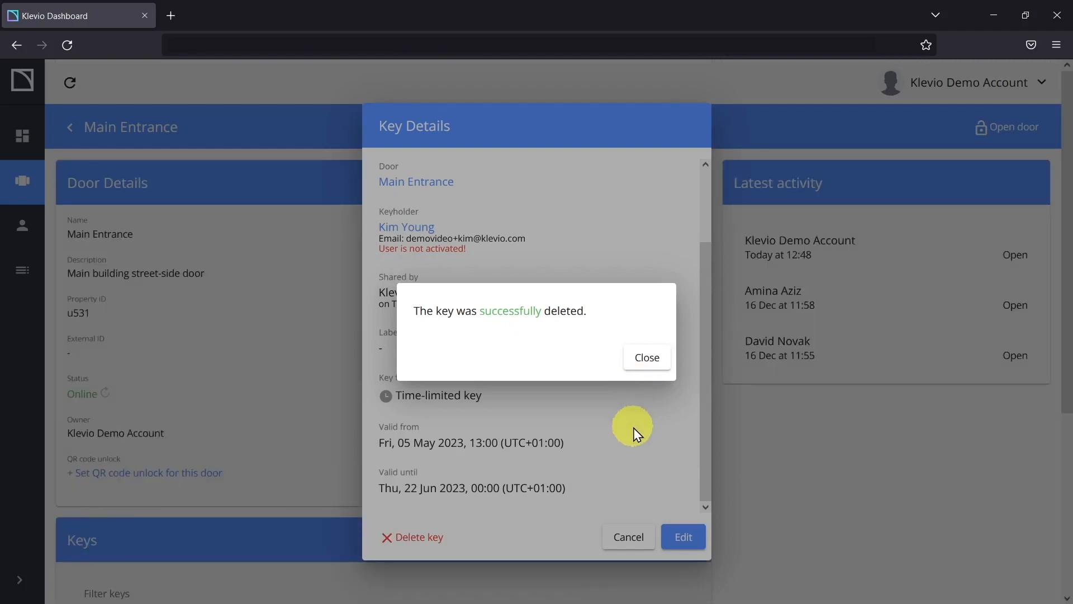
left_click(643, 360)
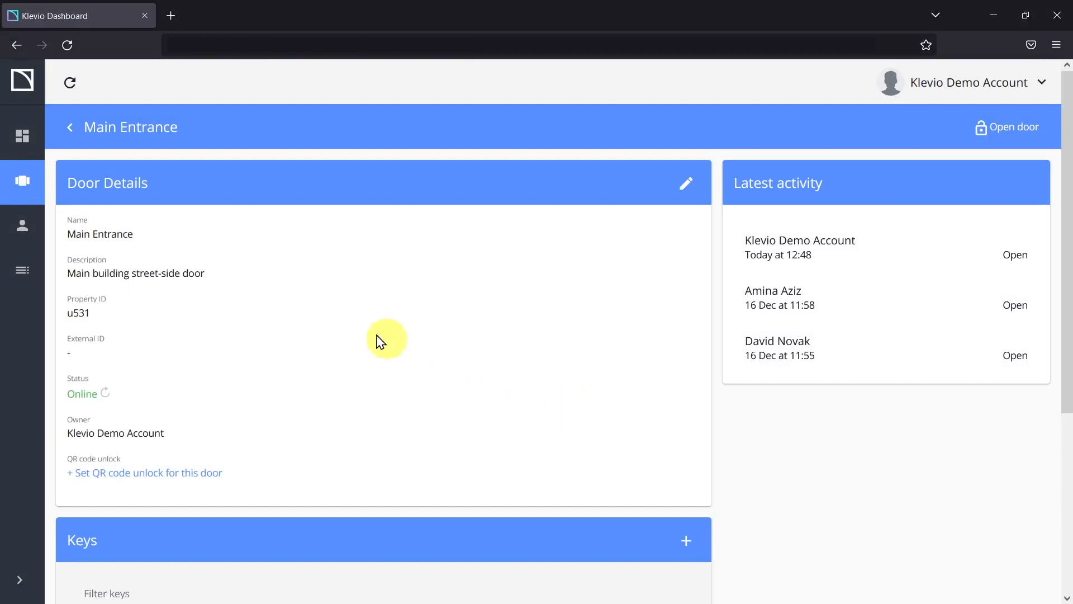
Step: Open Users & Keys and expand the first user to reveal their contractor Main Entrance key
left_click(22, 227)
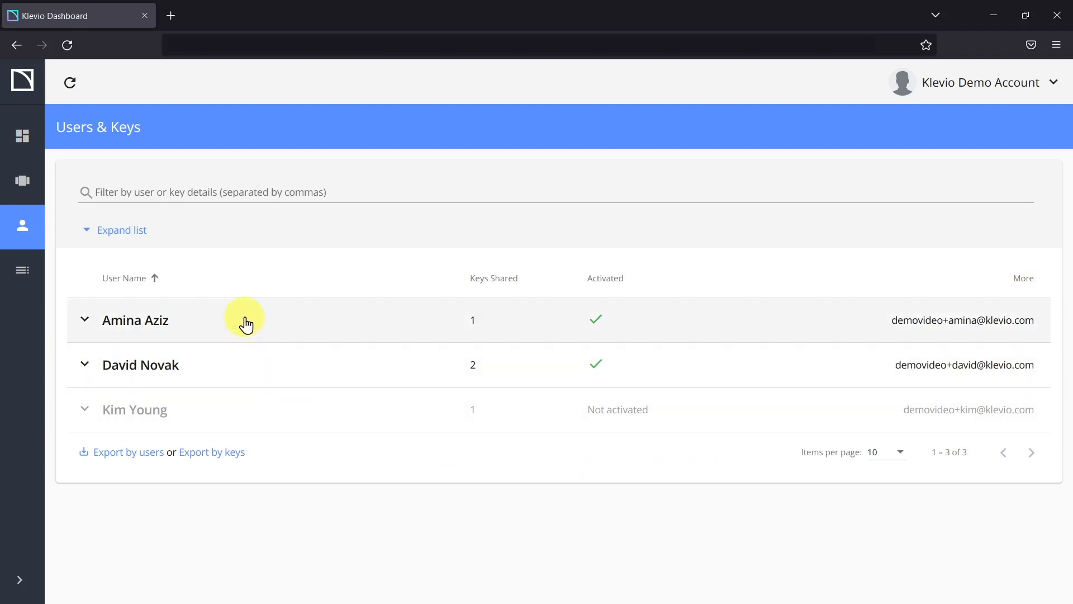
left_click(246, 323)
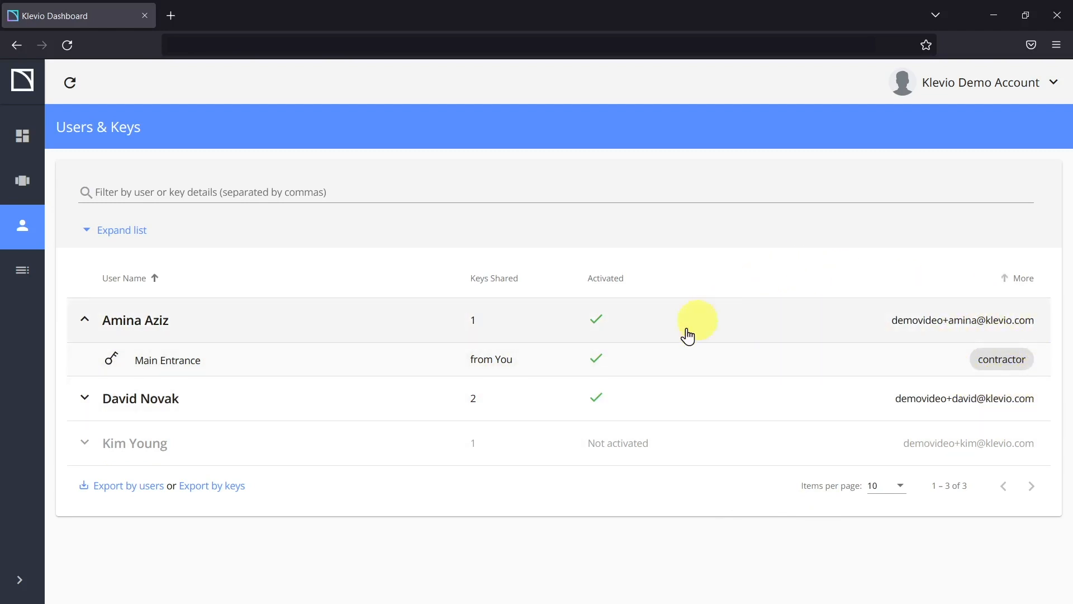
mouse_move(510, 364)
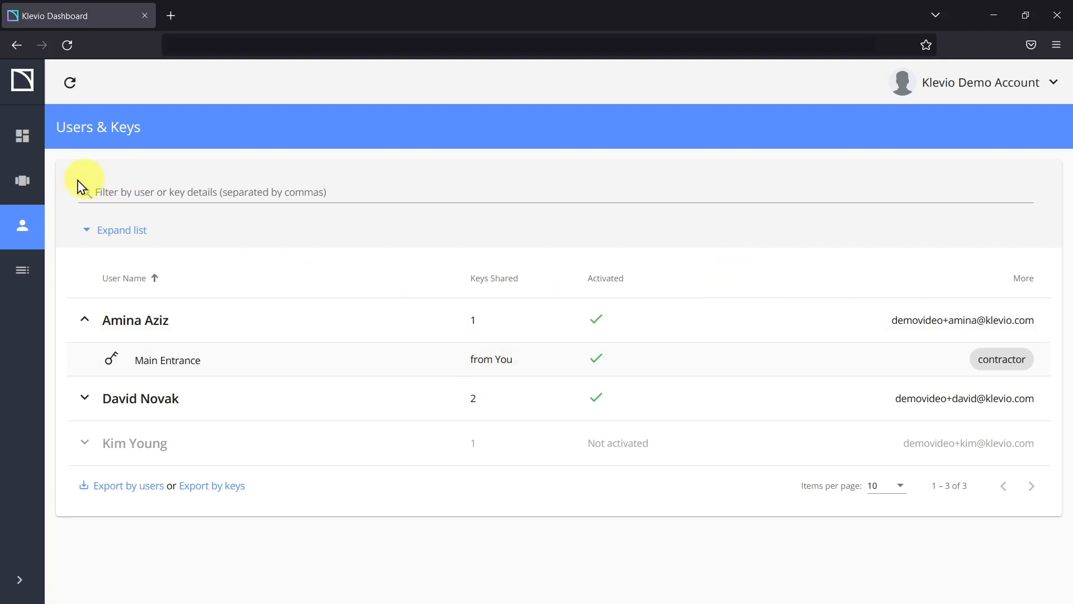
Step: Expand all users' keys, filter by 'Main Entrance', then 'employee', and clear the filter
left_click(117, 235)
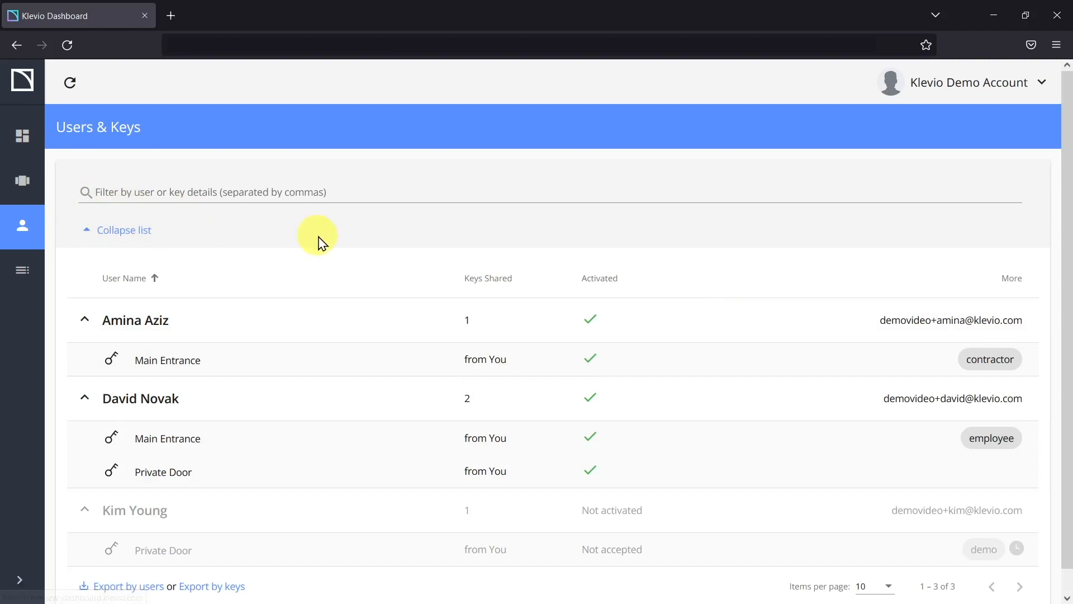
scroll(319, 240, "down", 1)
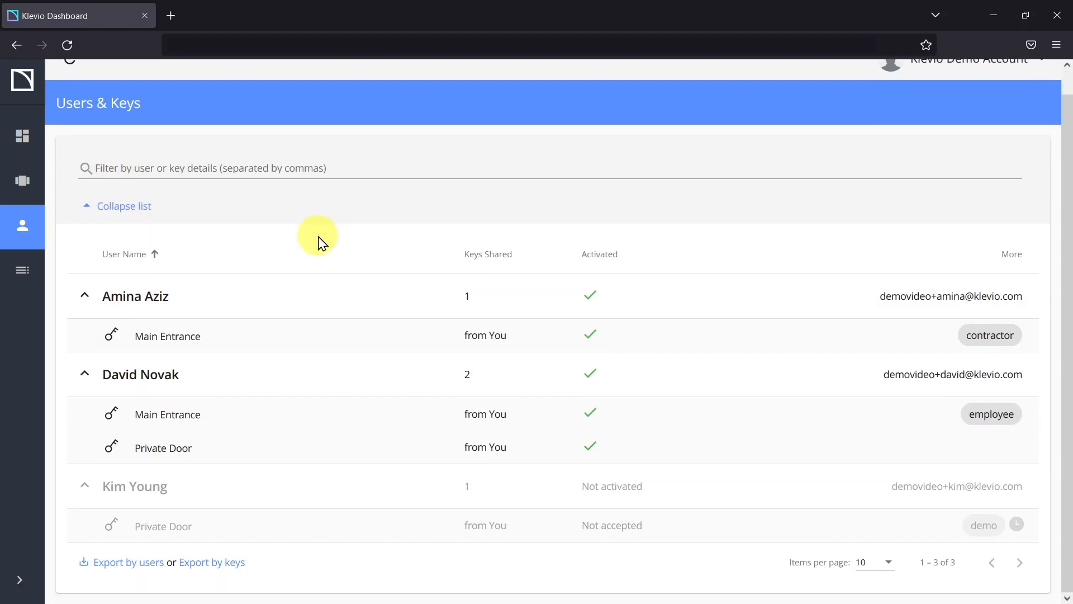
left_click(190, 169)
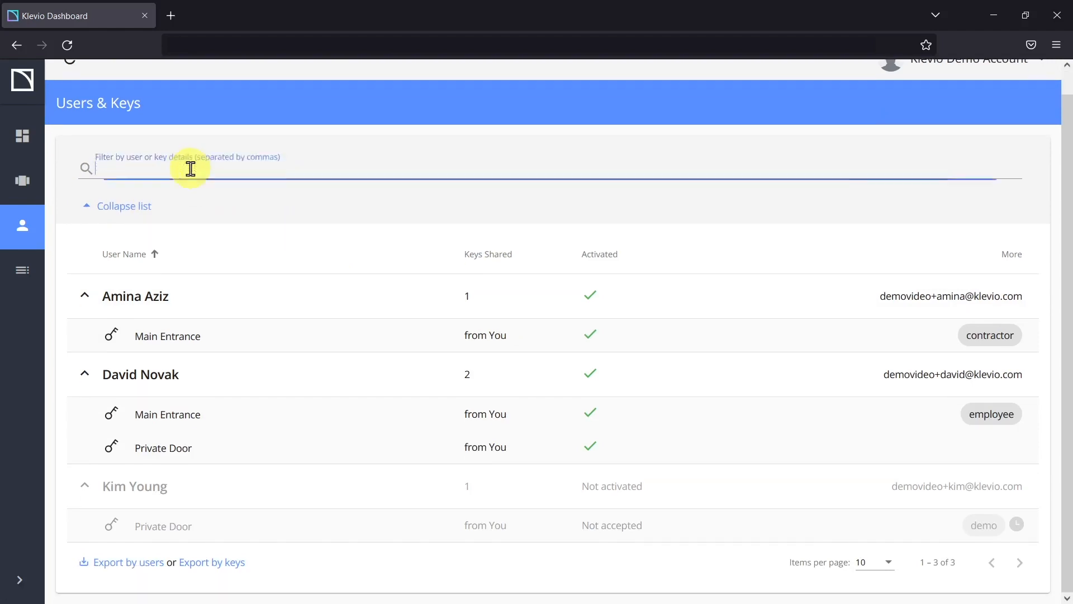
type("M")
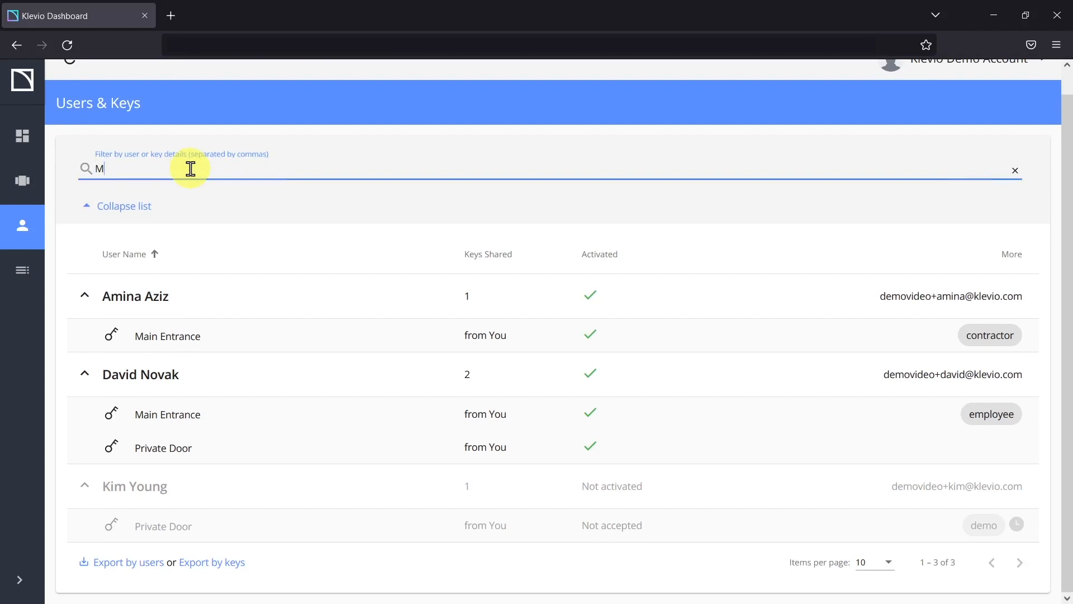
type("ain Entrance")
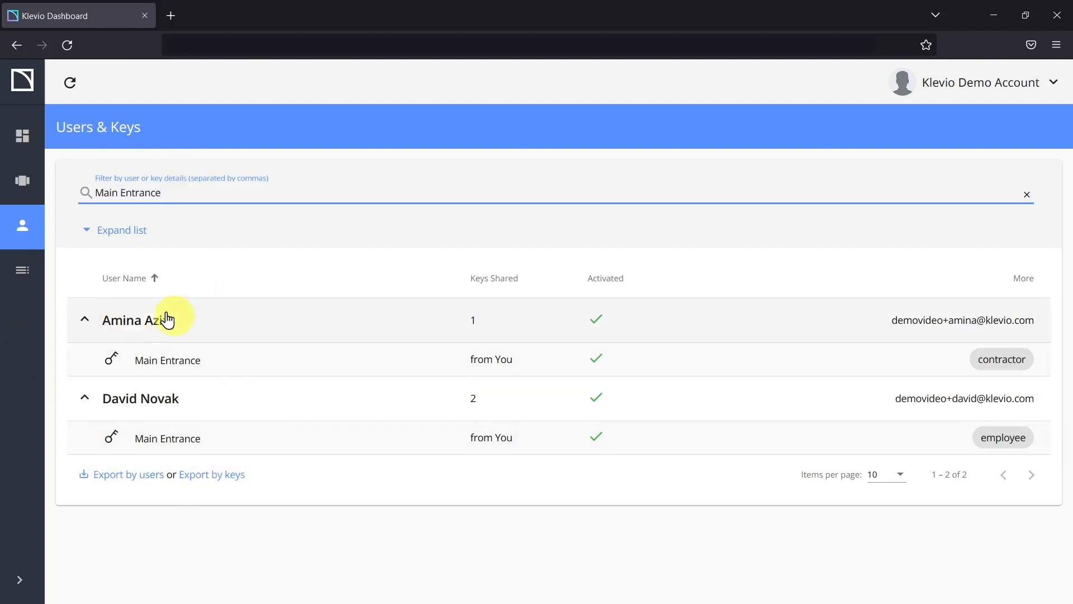
double_click(171, 192)
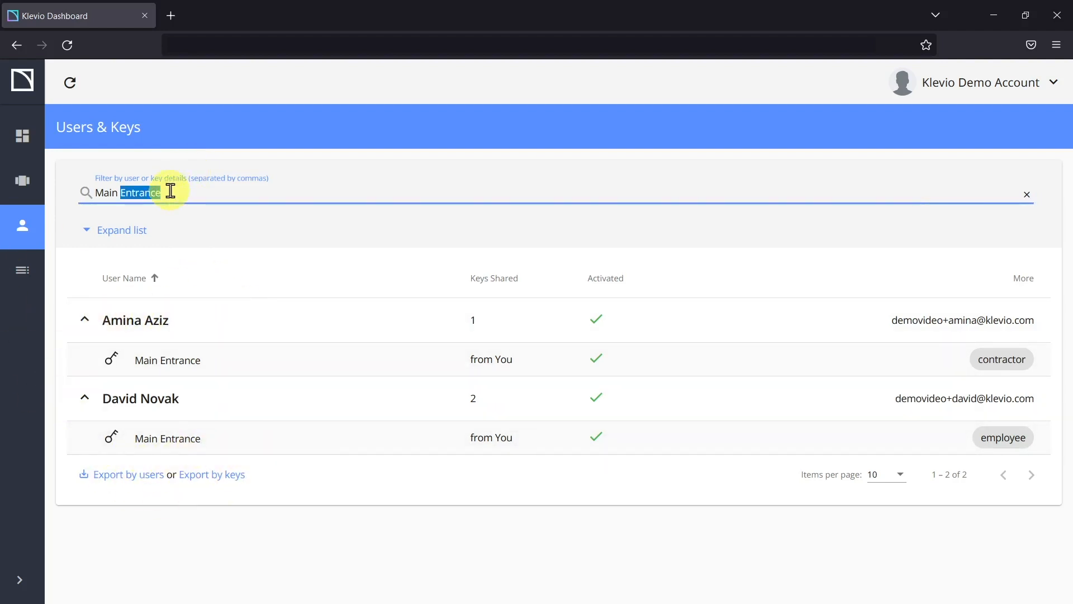
left_click(170, 191)
type("employee")
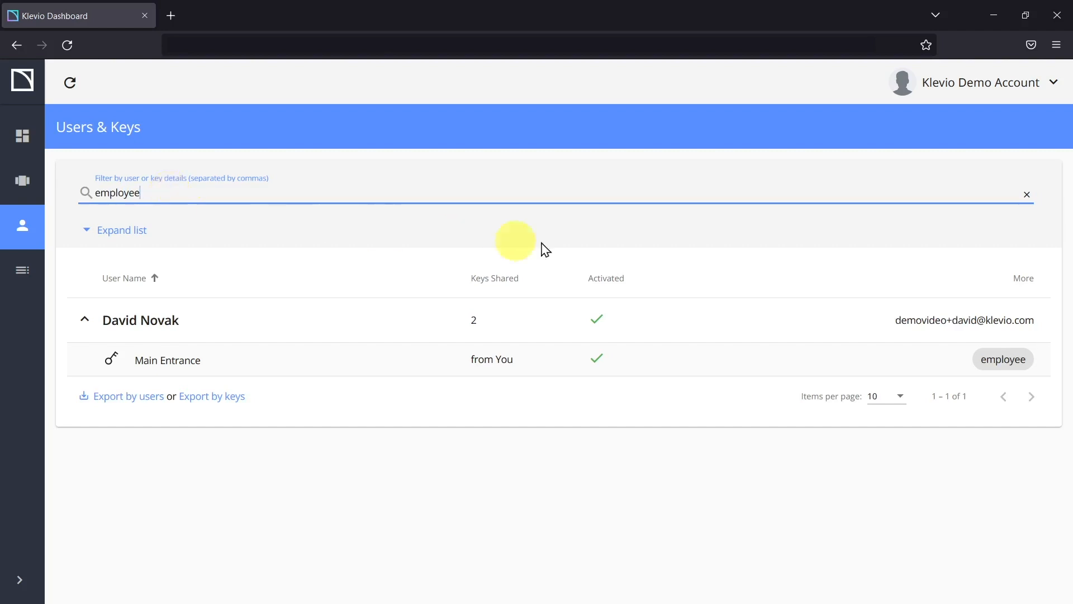
left_click(1026, 194)
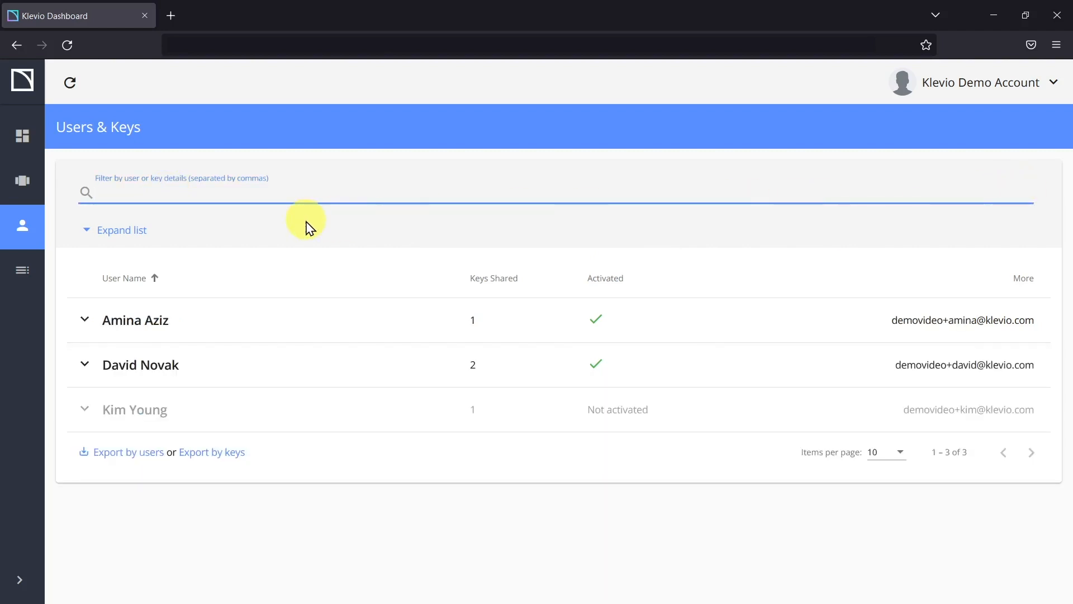
Step: Open the unactivated user's page, start and cancel an edit, and view their Private Door key
left_click(135, 414)
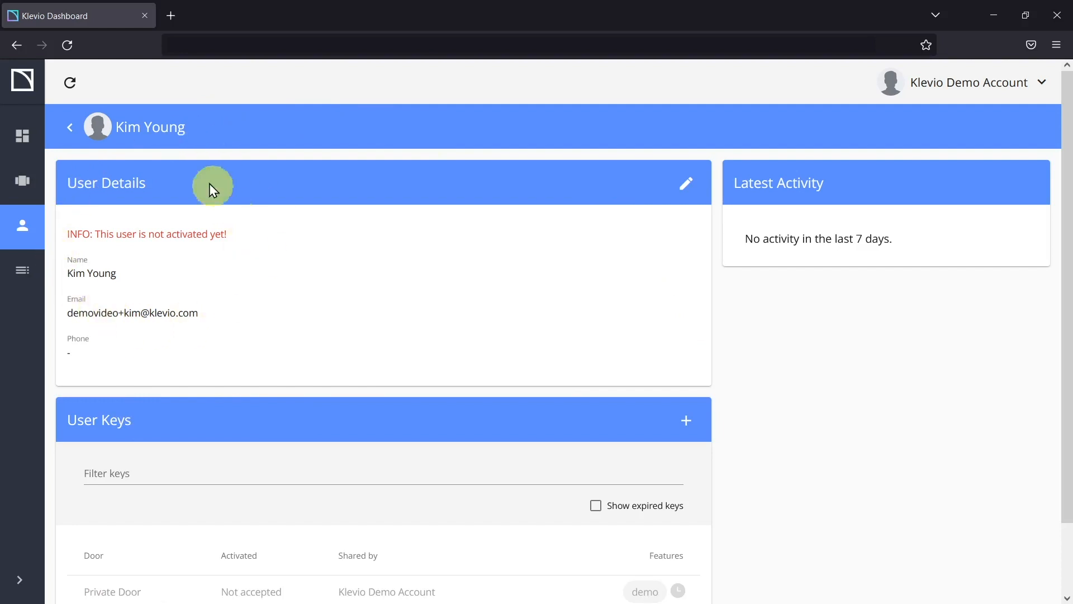
left_click(684, 187)
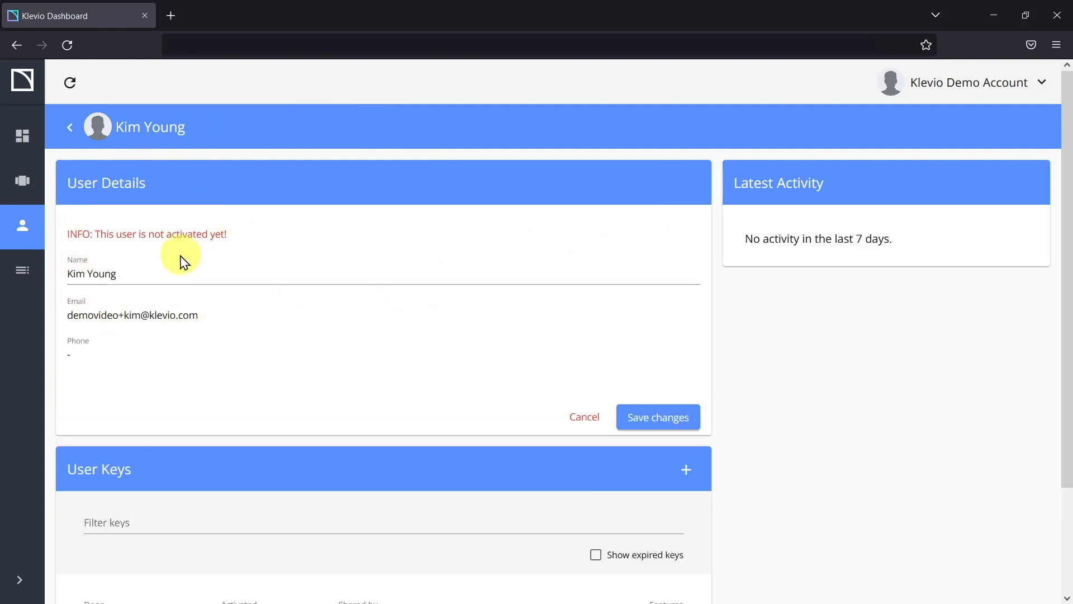
left_click(586, 419)
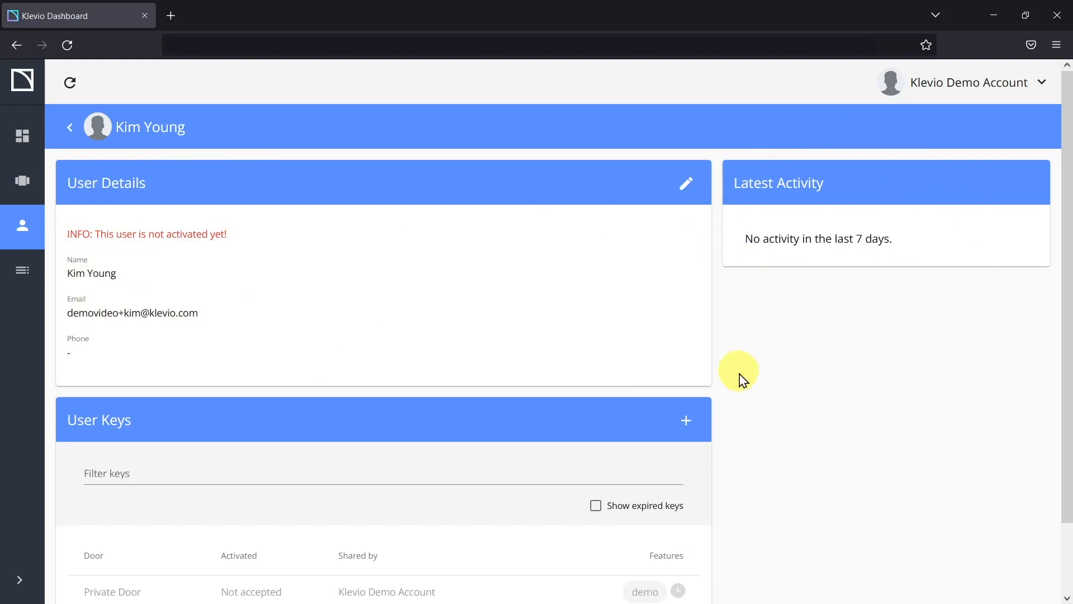
scroll(742, 398, "down", 2)
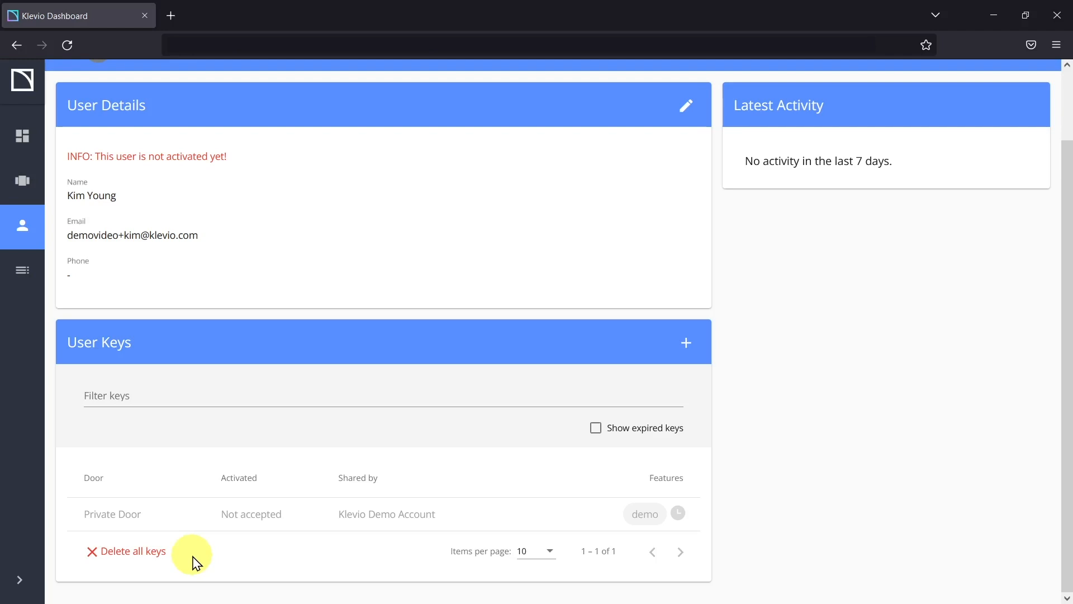
Step: Delete all of the unactivated user's keys, confirming both warnings, and close the success message
left_click(146, 553)
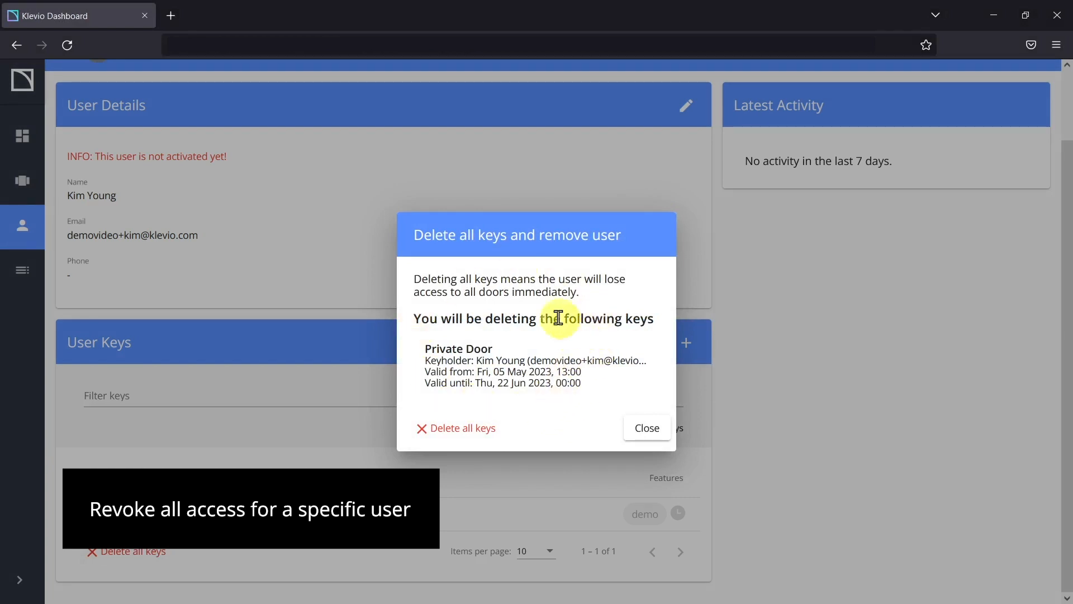
left_click(444, 428)
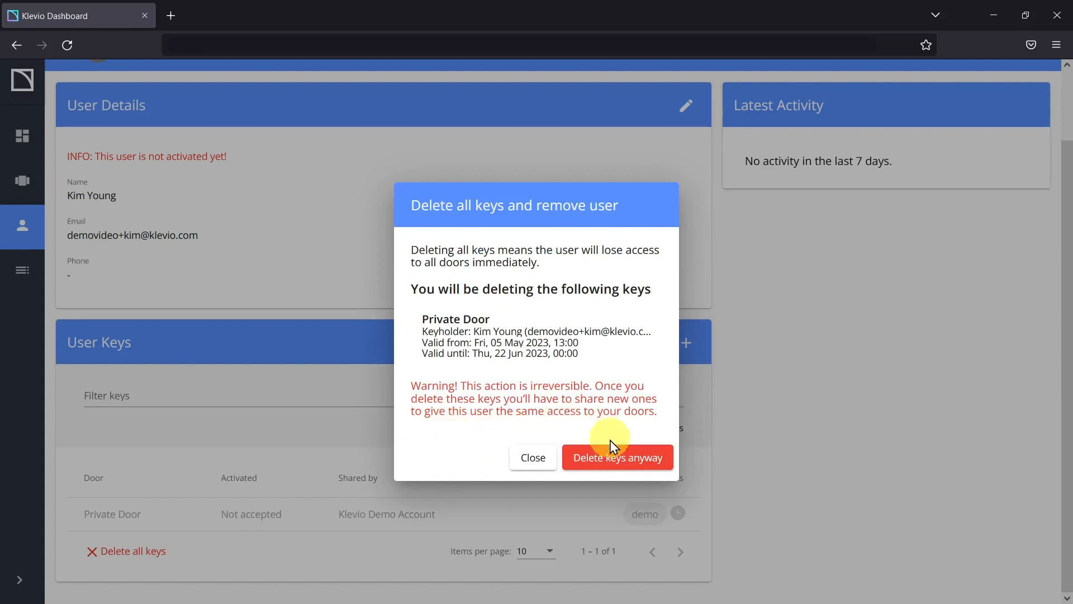
left_click(613, 460)
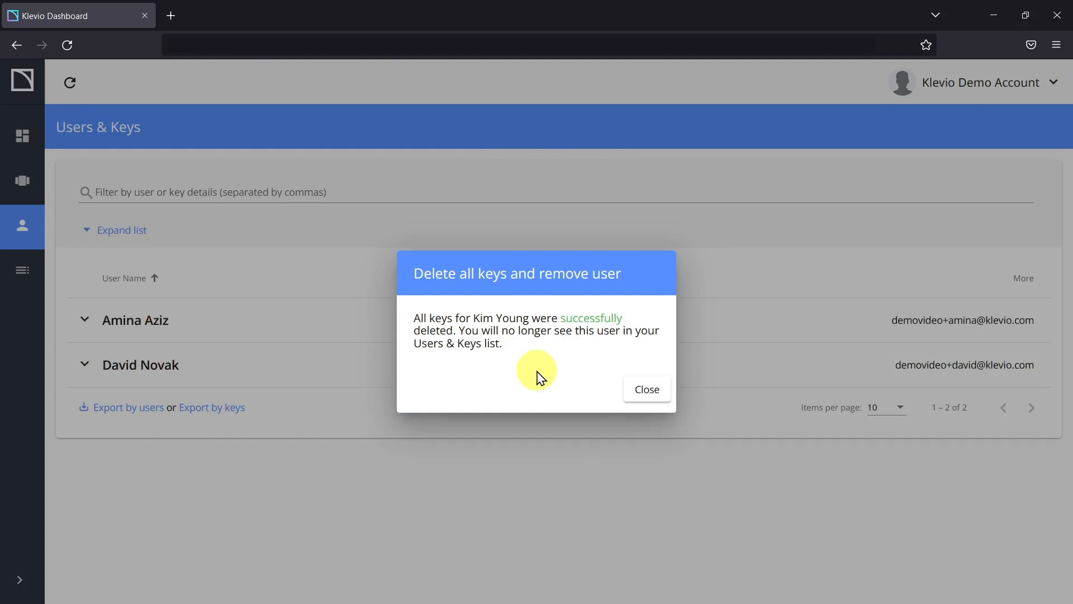
left_click(647, 390)
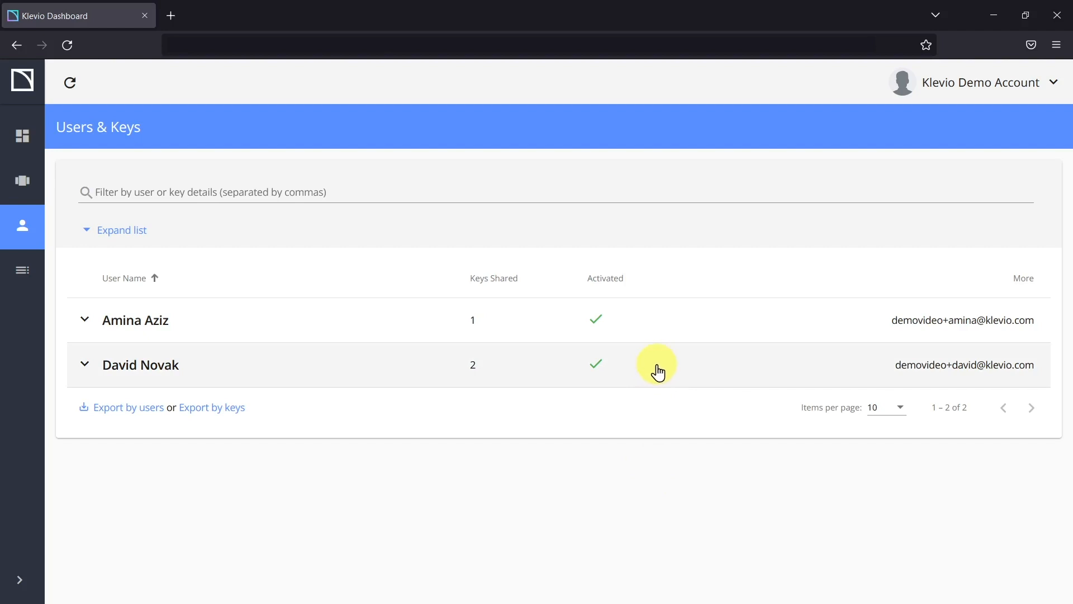
Step: Open the Event Log and set its From date to 01 Dec 2022
left_click(22, 271)
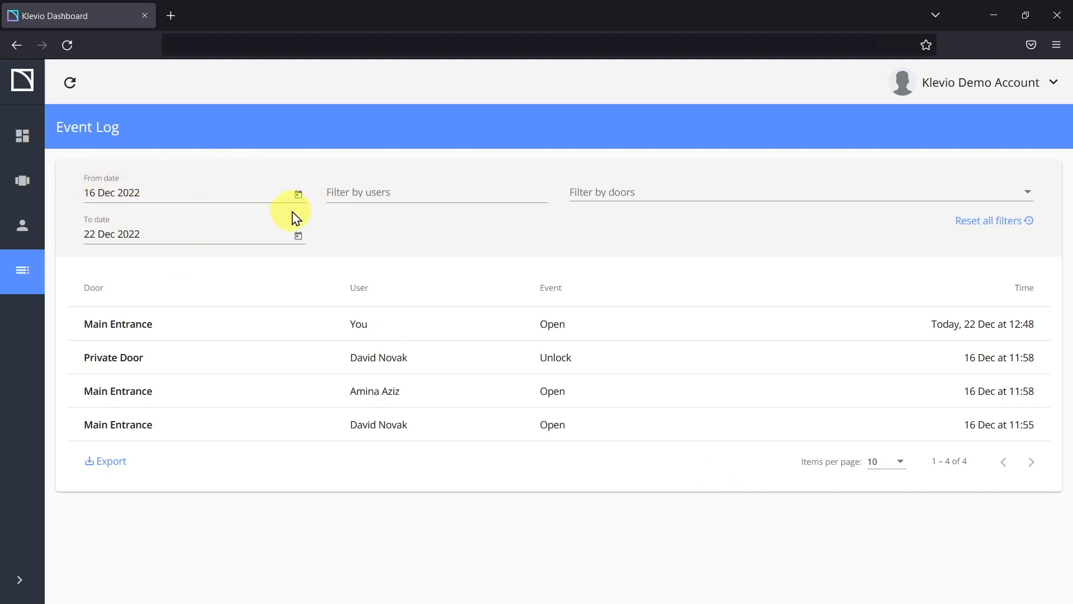
left_click(299, 194)
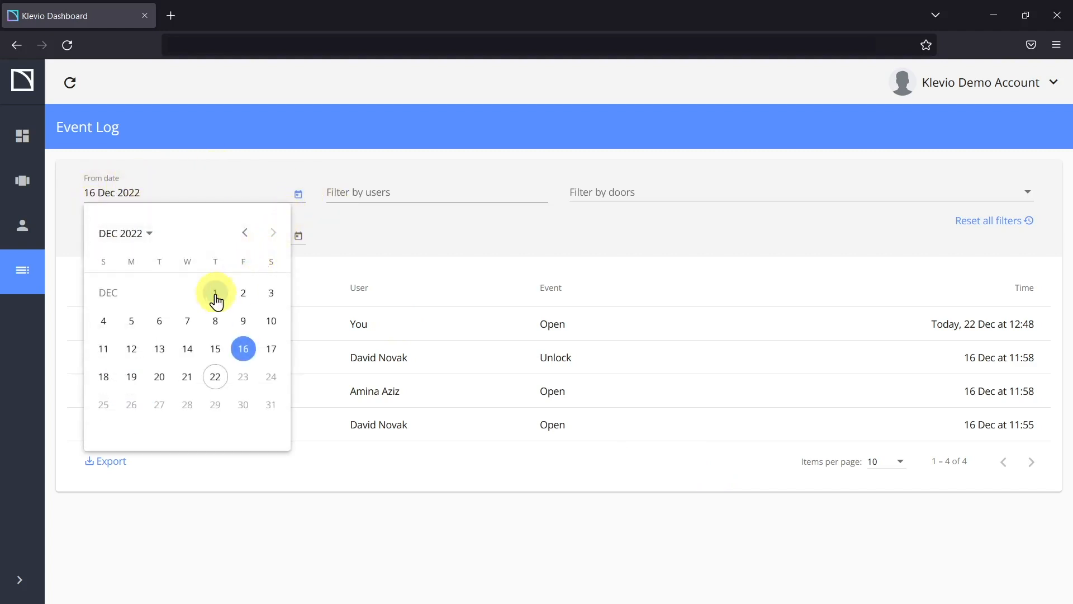
left_click(216, 296)
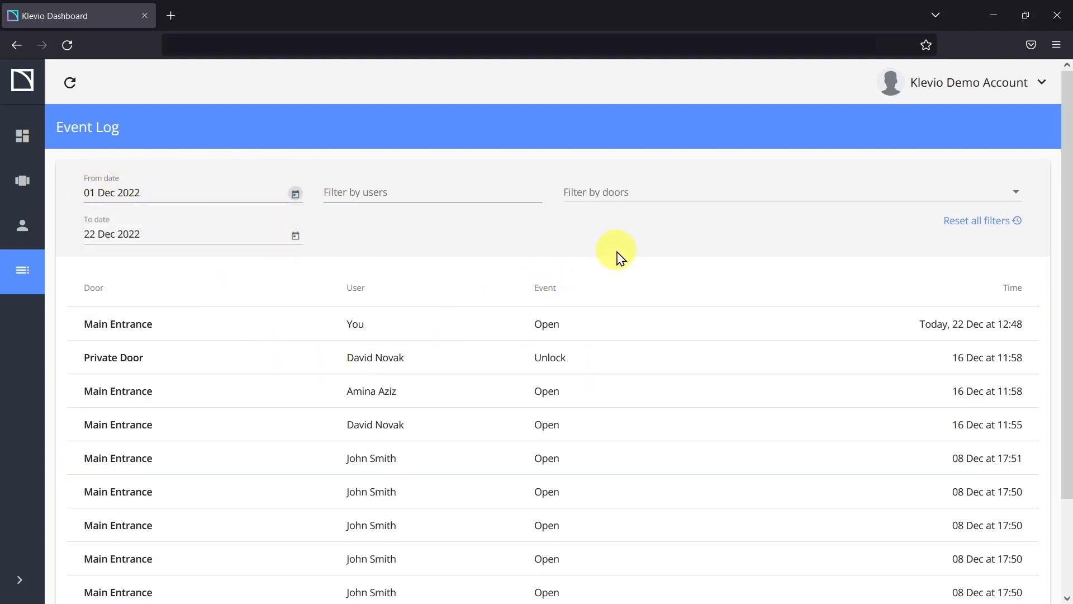
scroll(620, 335, "down", 2)
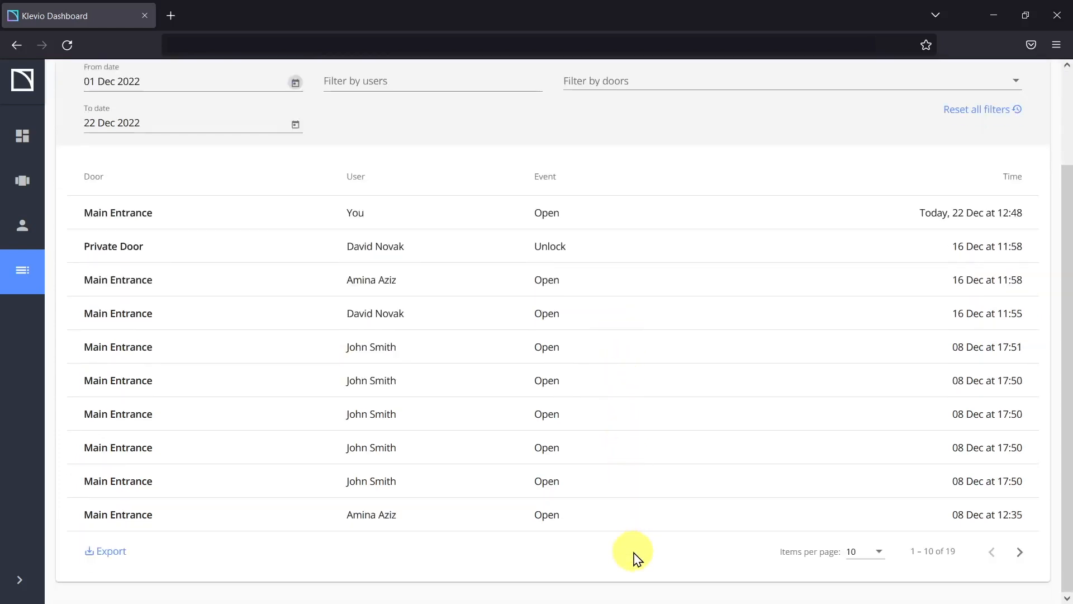
scroll(635, 531, "up", 2)
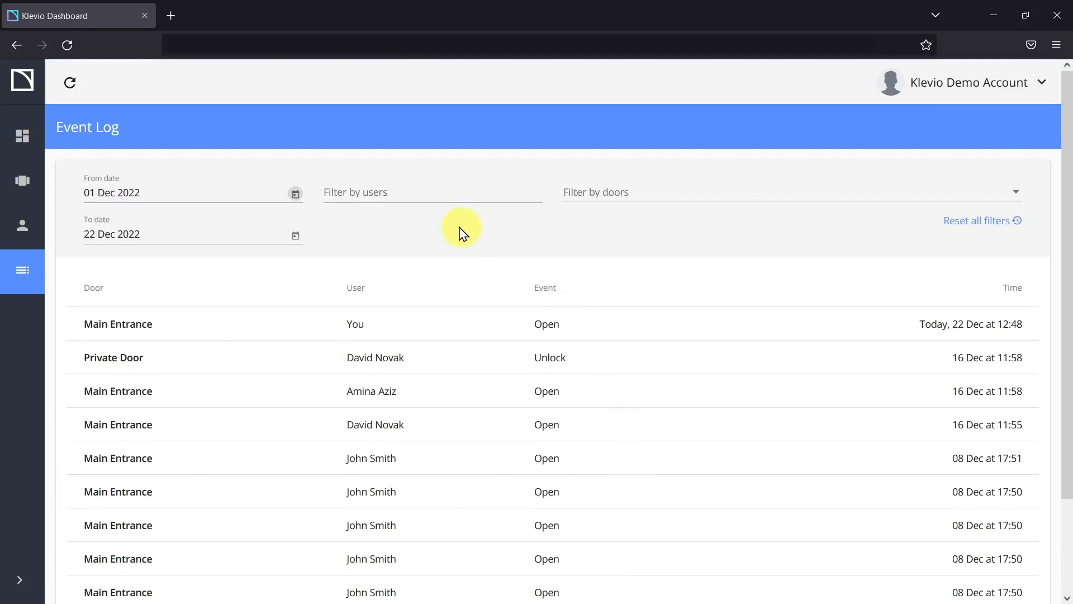
Step: Filter events by a user's name and the Main Entrance door, then return to the Dashboard
left_click(400, 190)
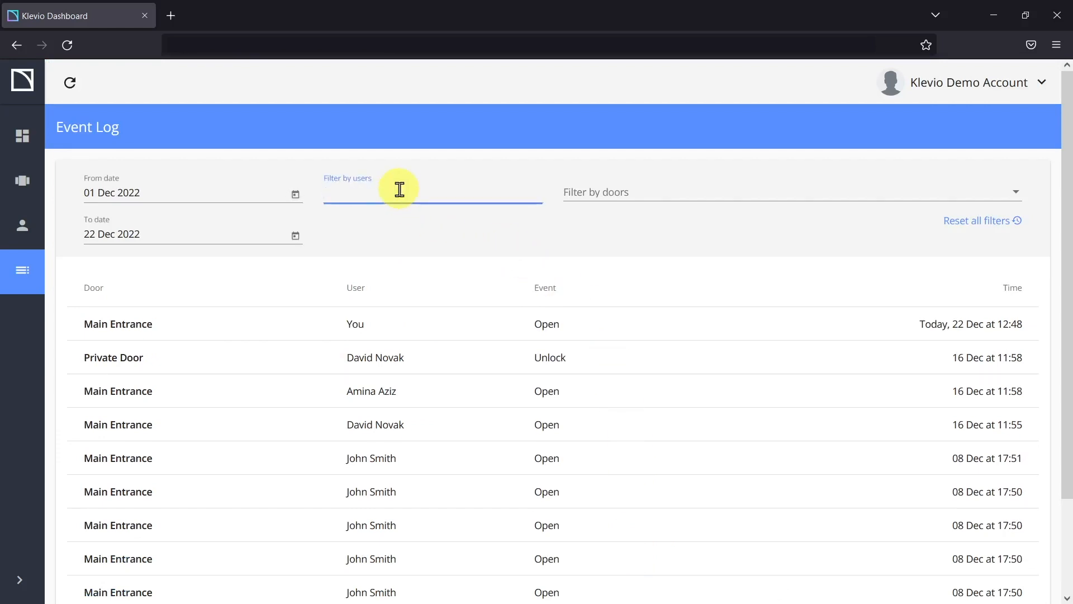
type("David")
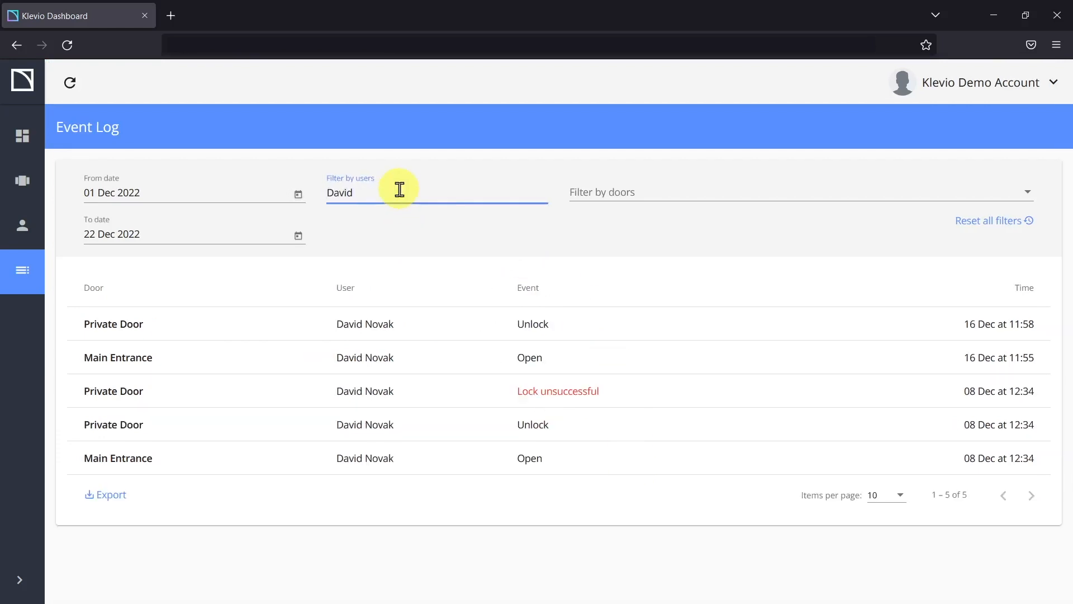
left_click(618, 194)
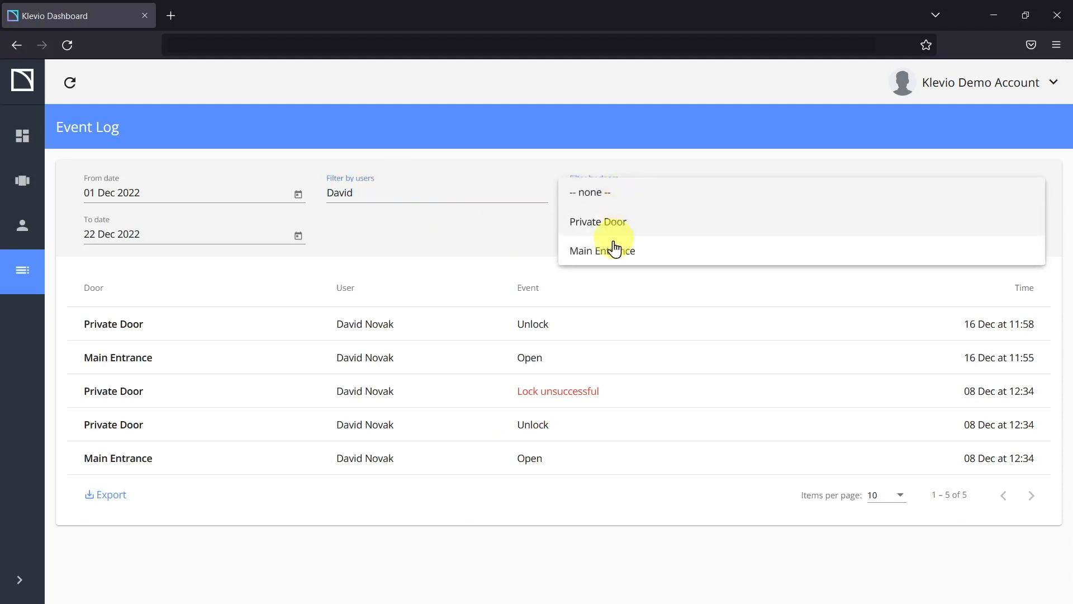
left_click(613, 250)
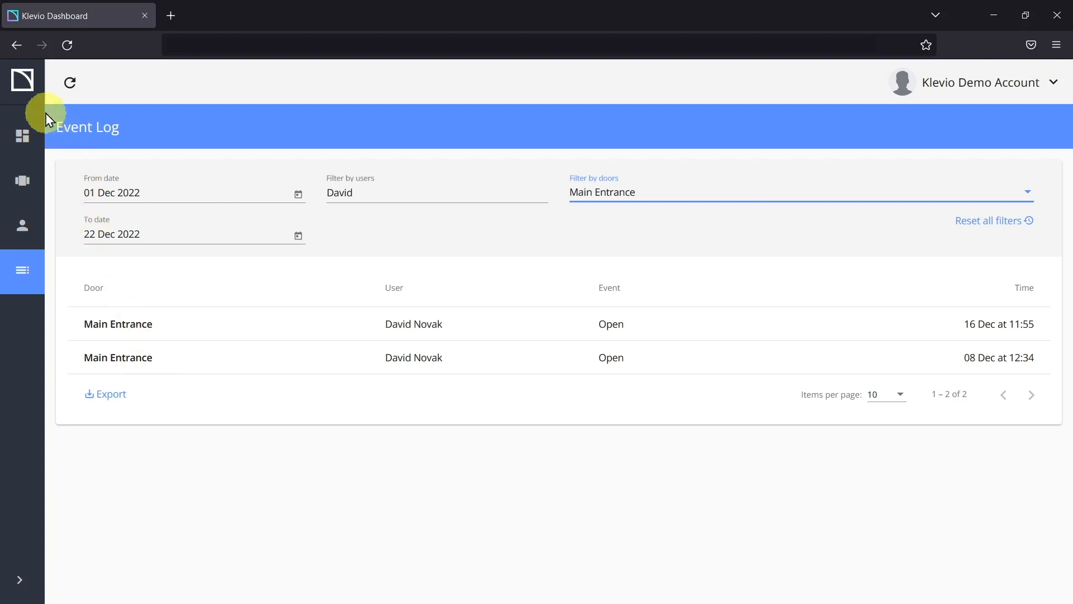
left_click(23, 82)
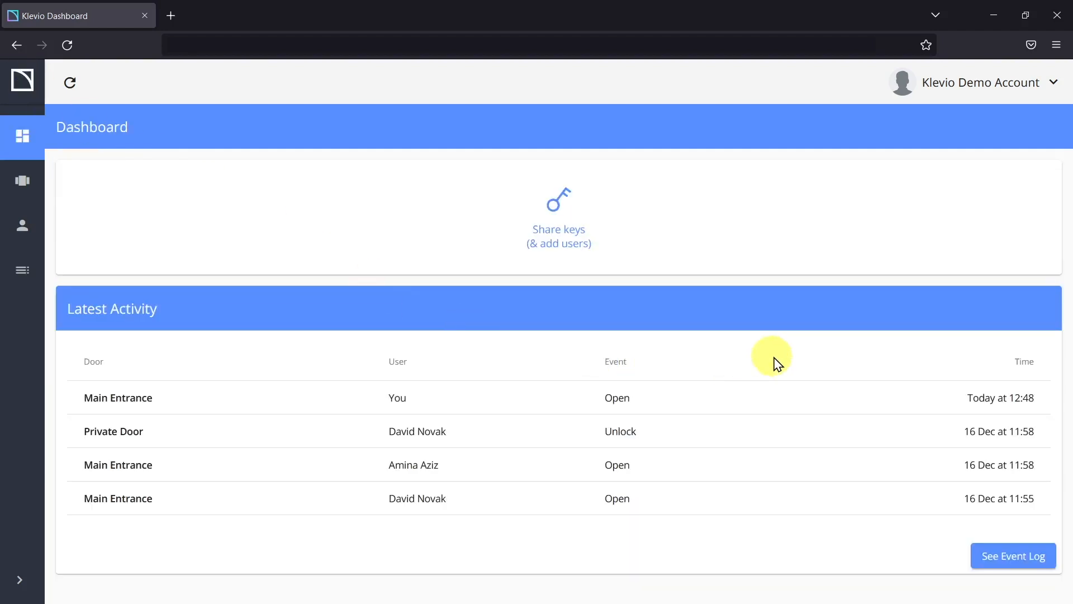